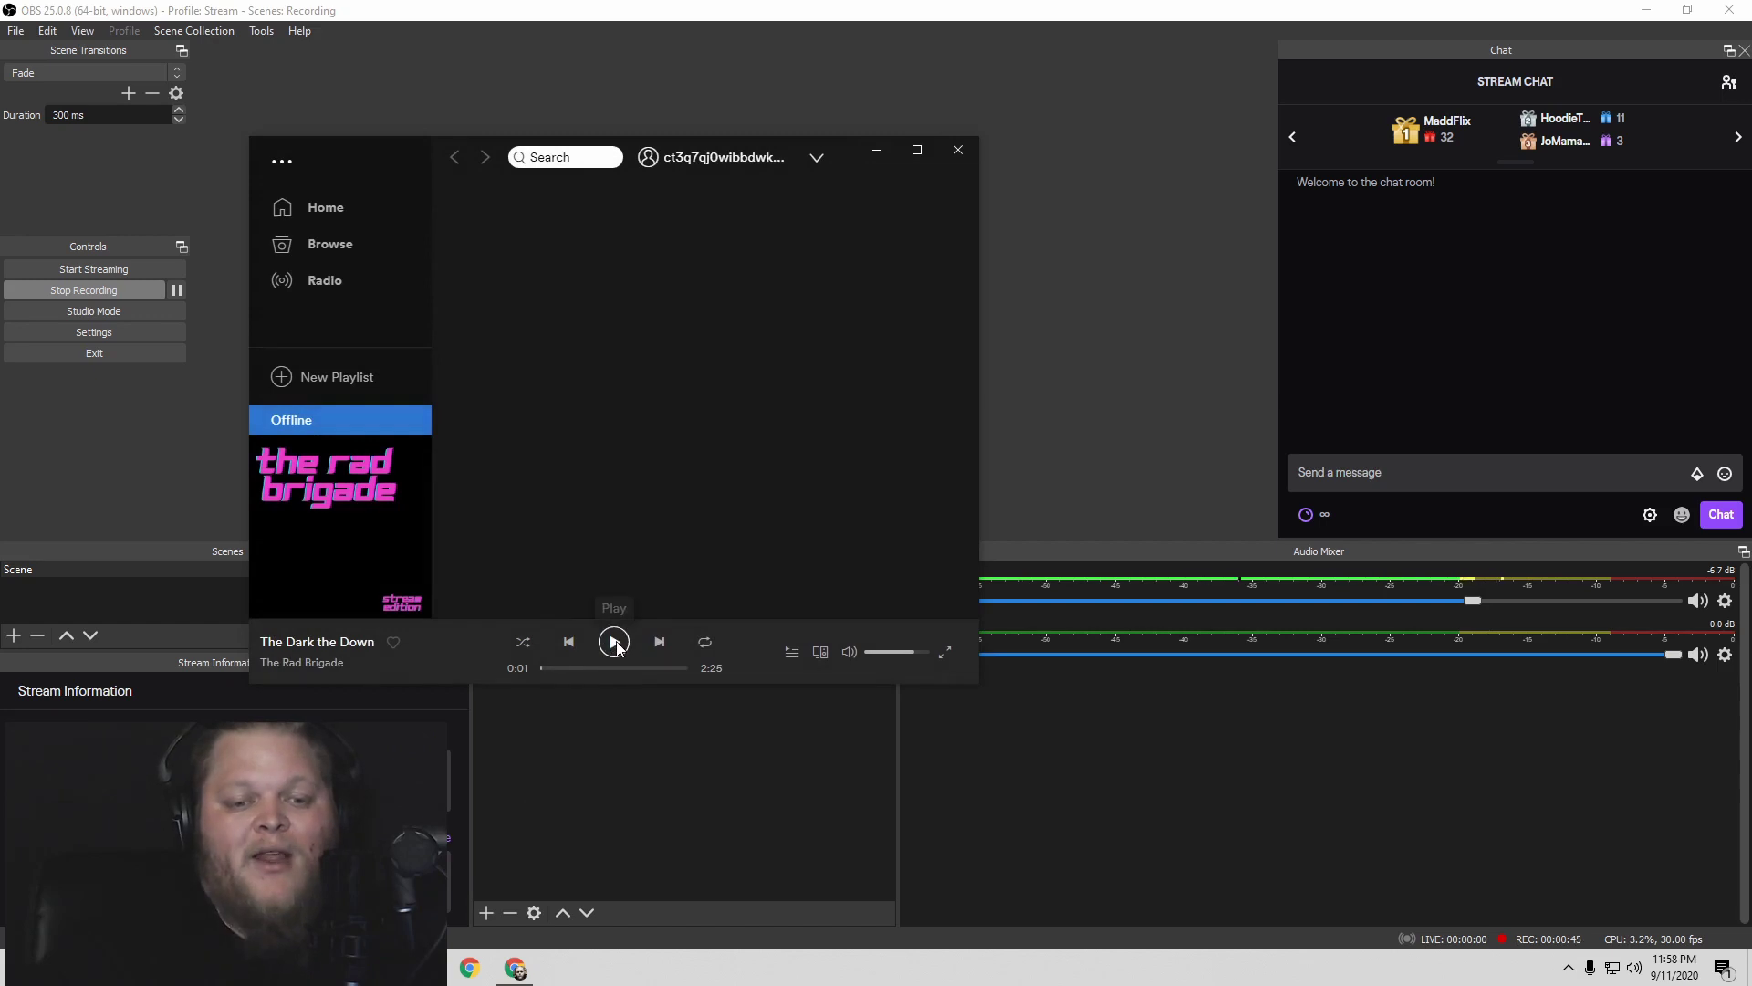
Start playing The Dark the Down in Spotify and open the Windows app volume and device preferences.
click(614, 641)
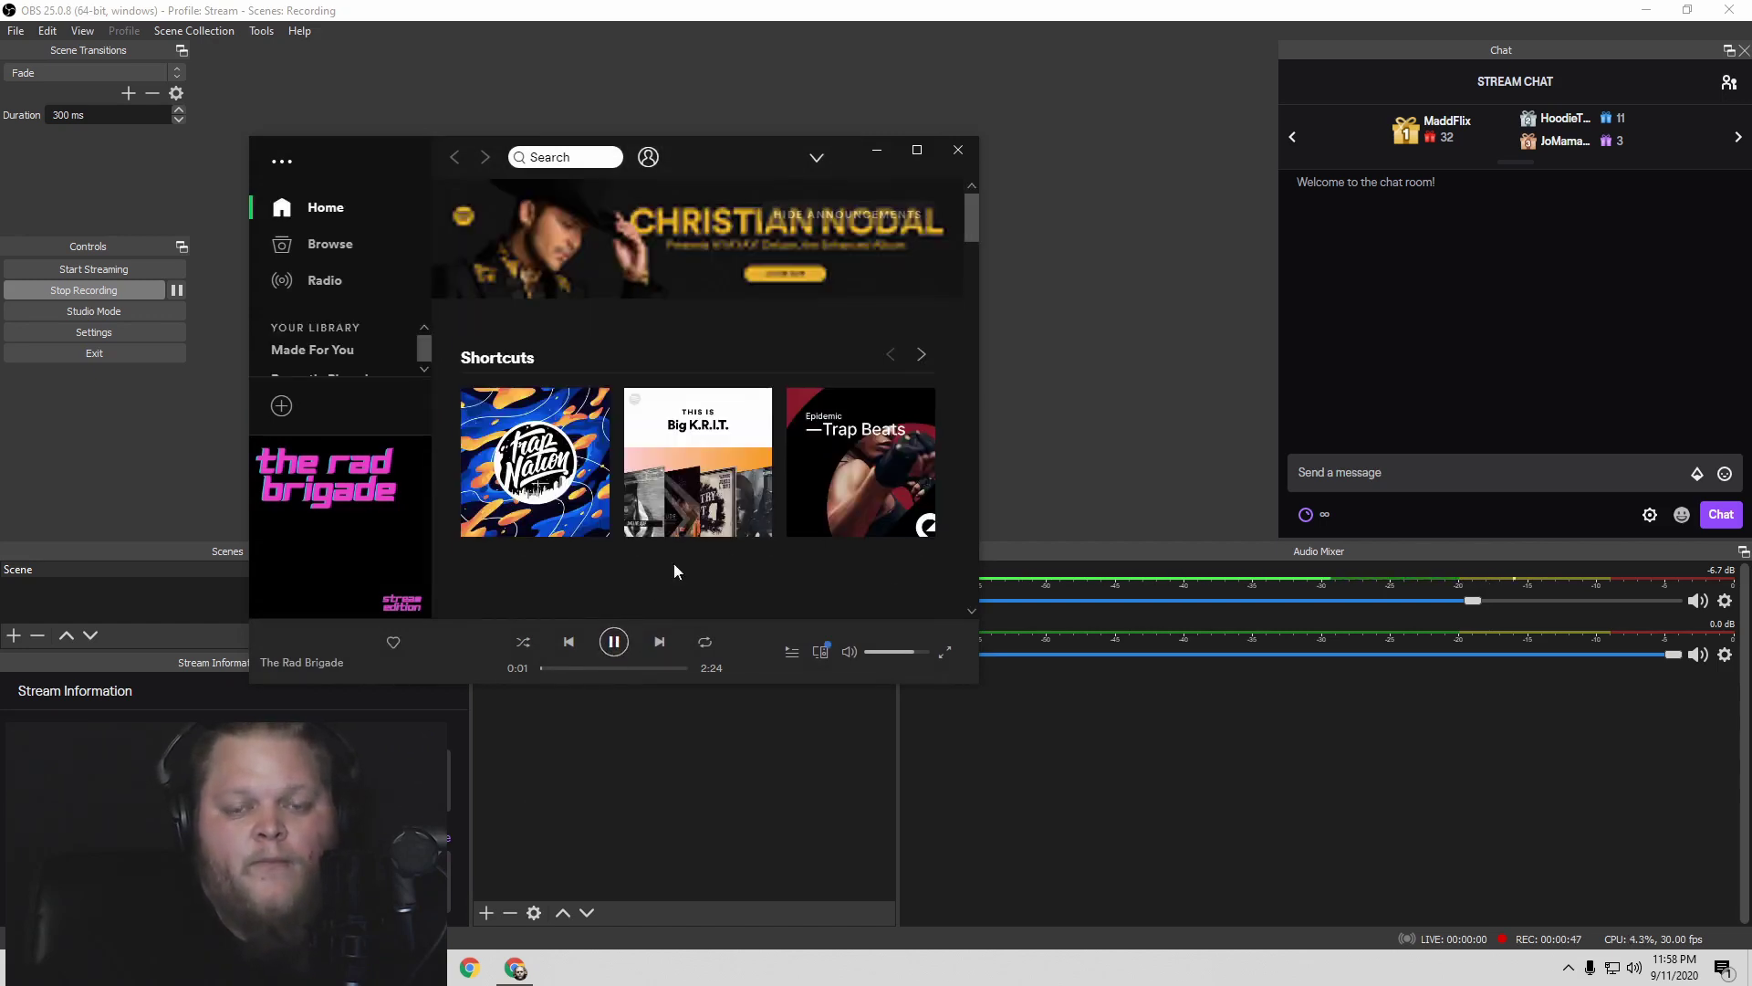
click(873, 149)
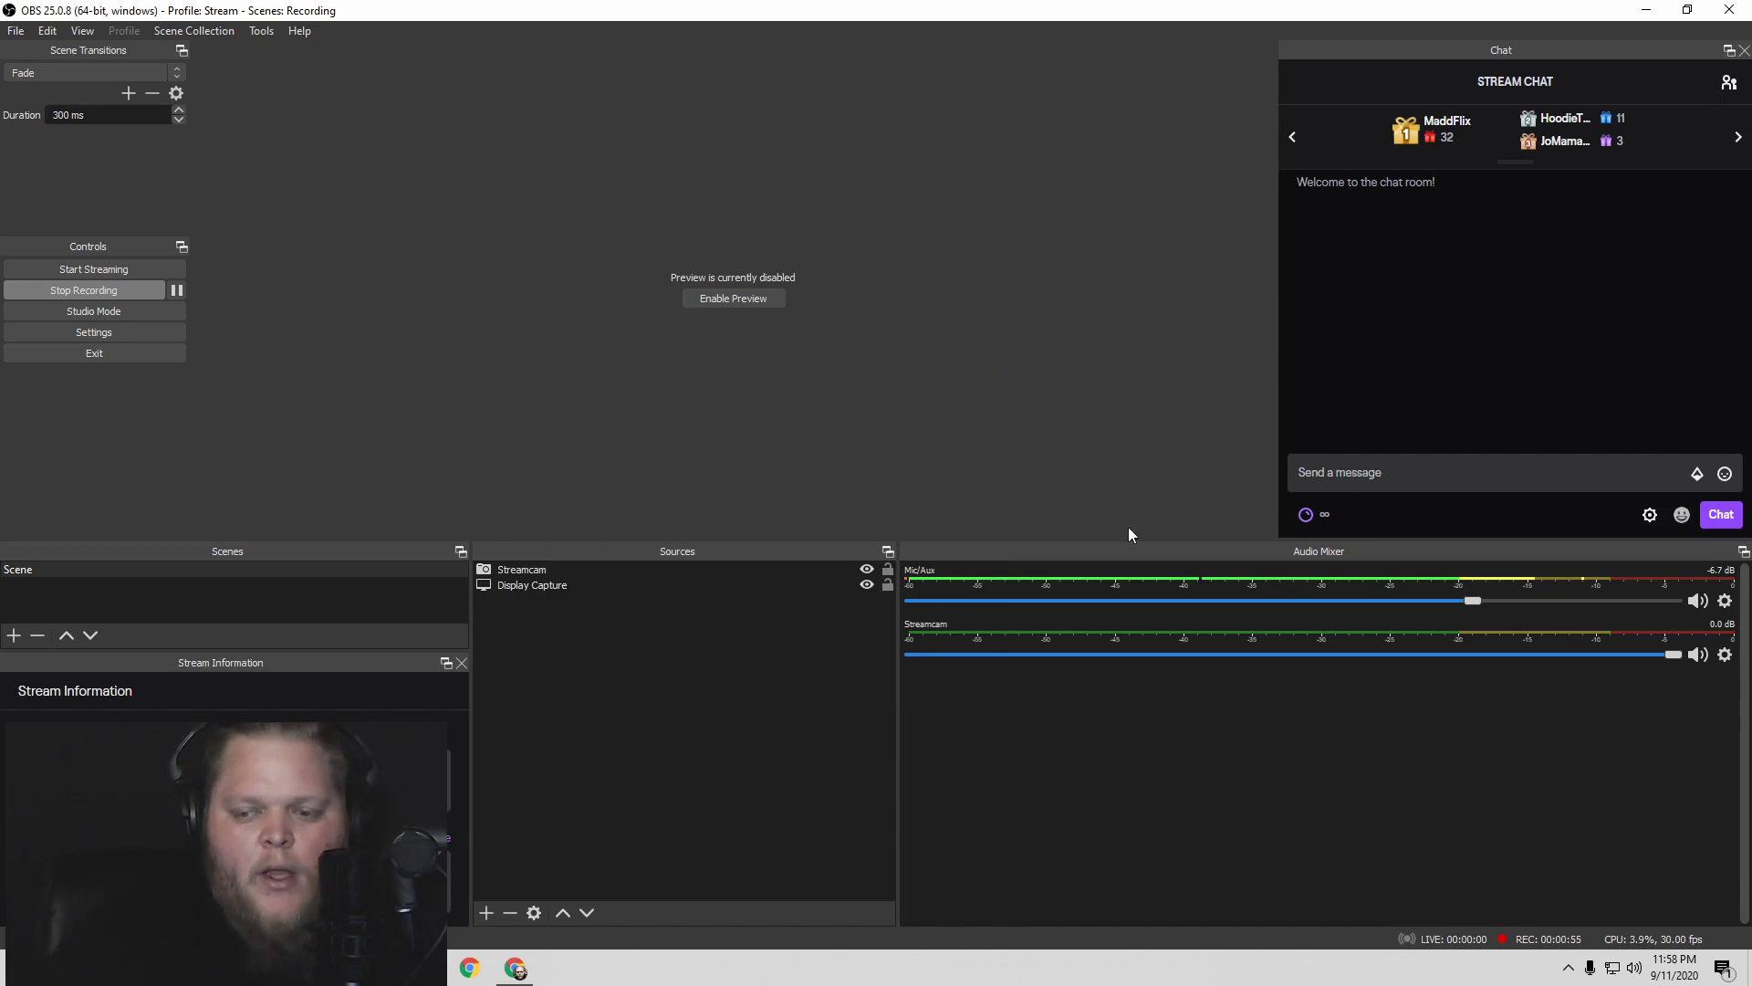
right_click(1634, 968)
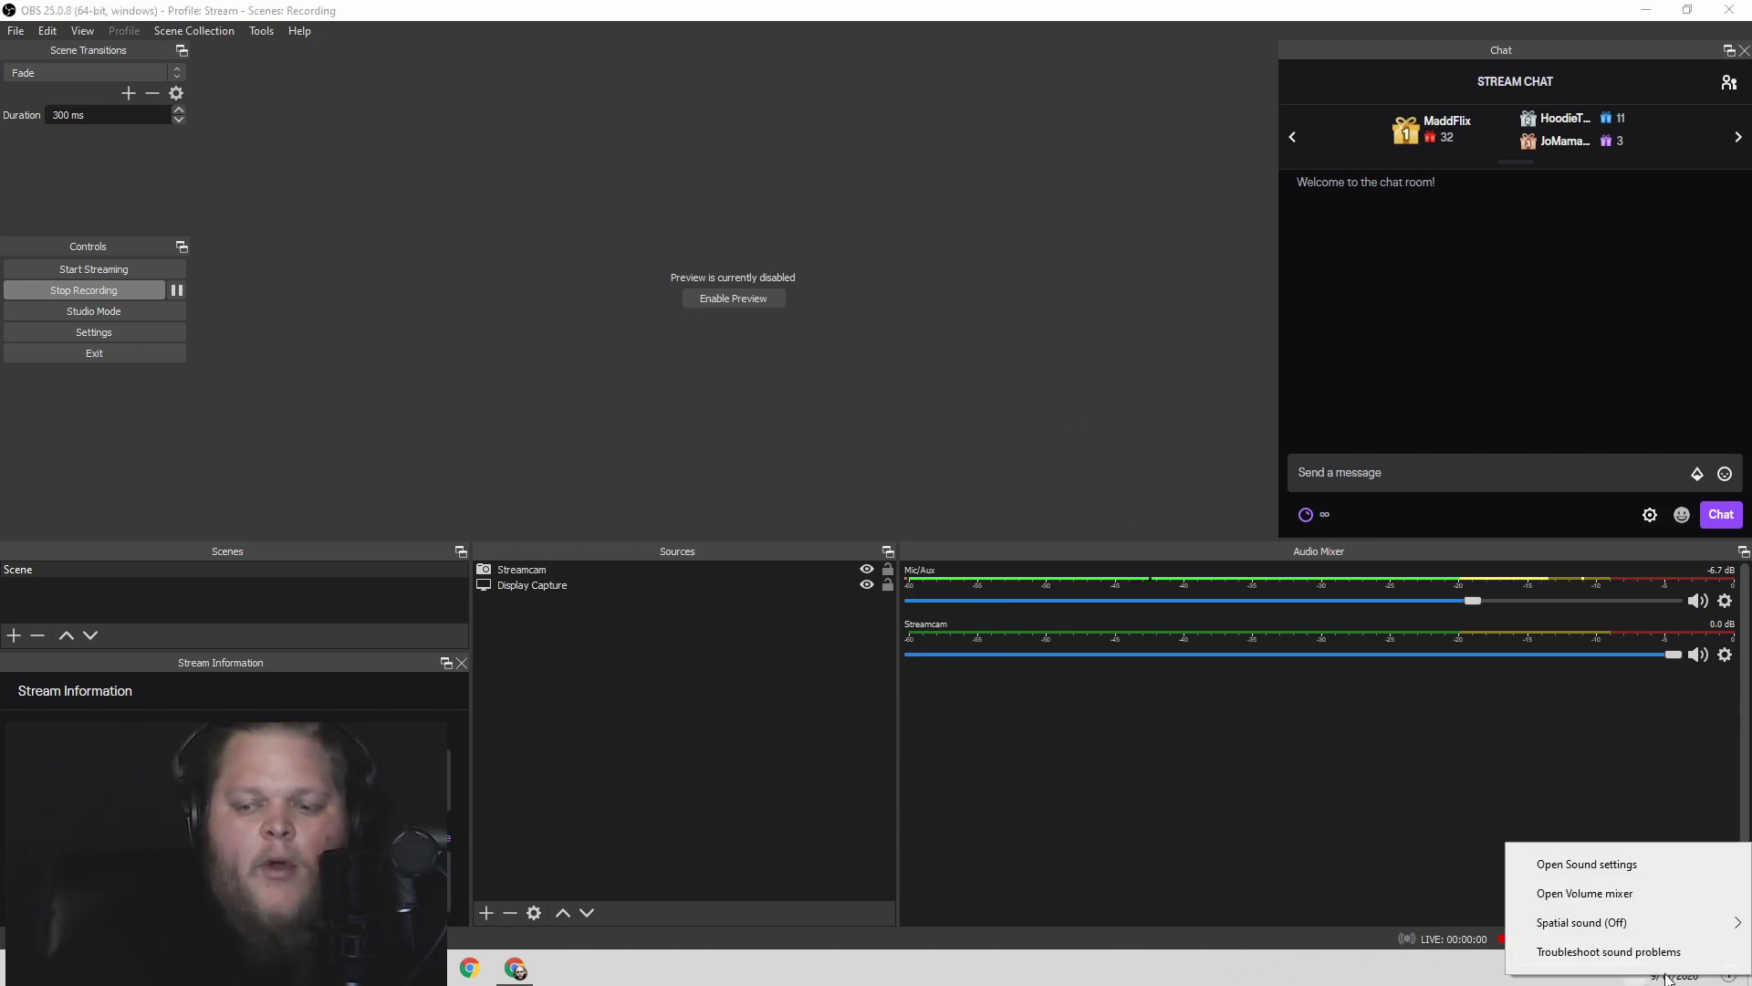
click(1617, 867)
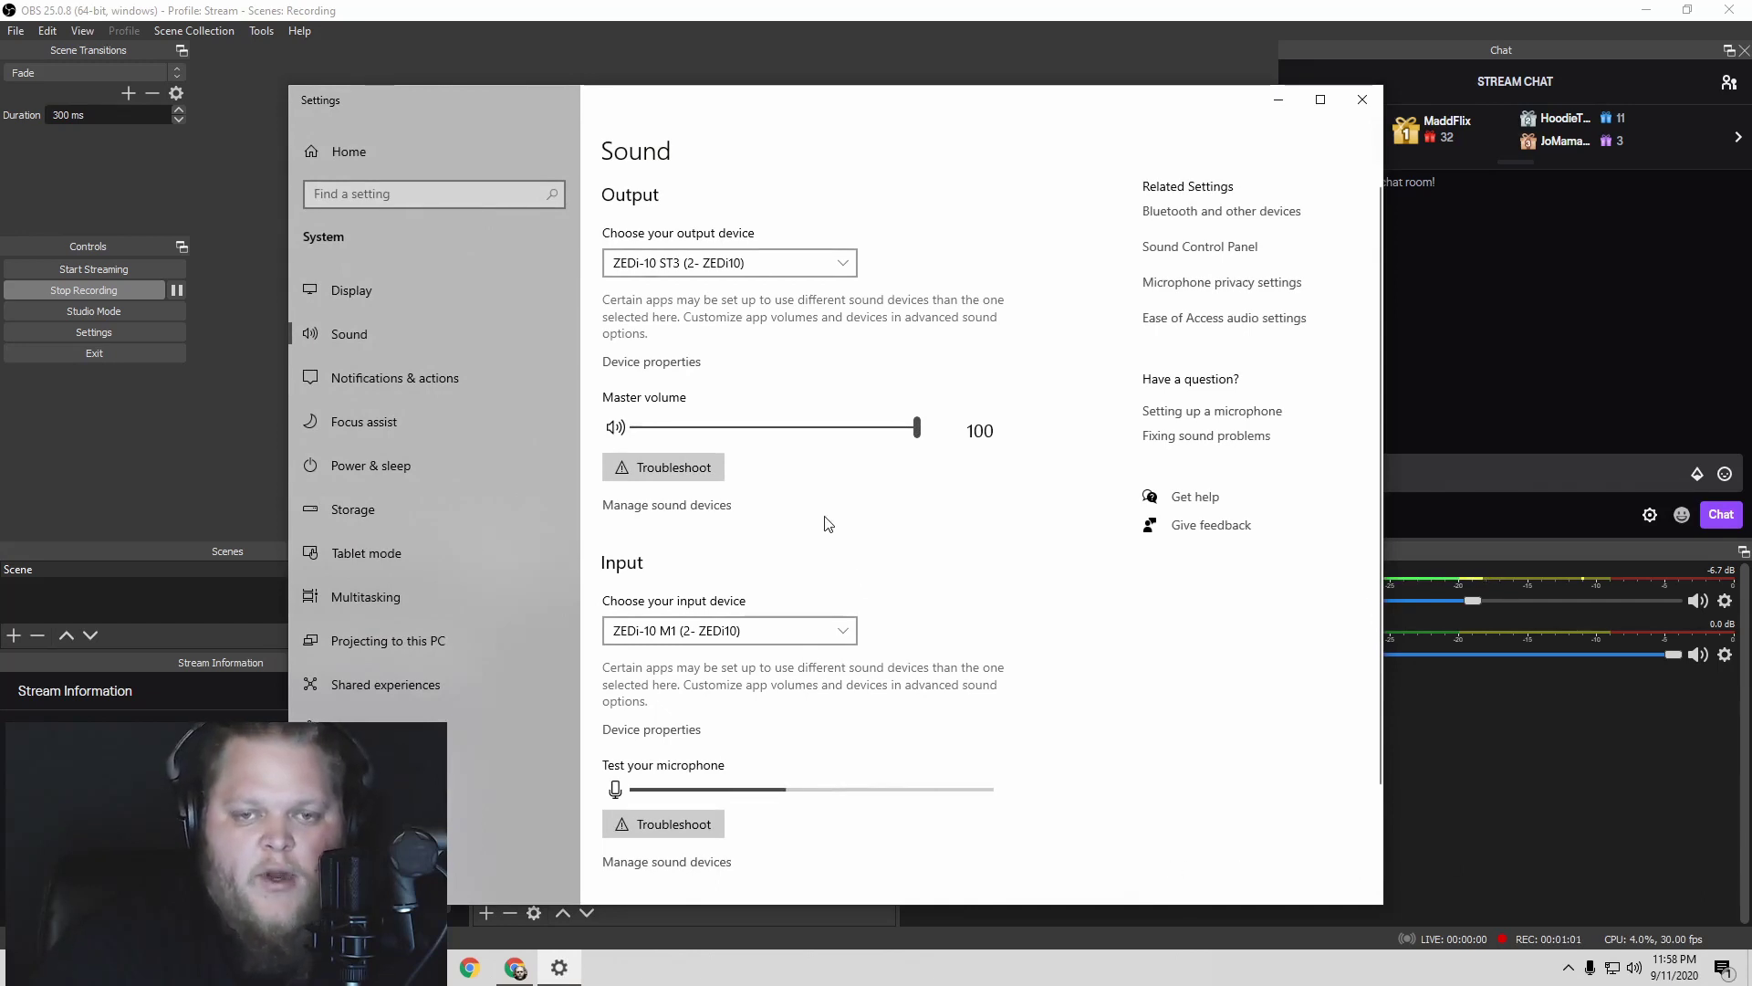
scroll(828, 522, down, 2)
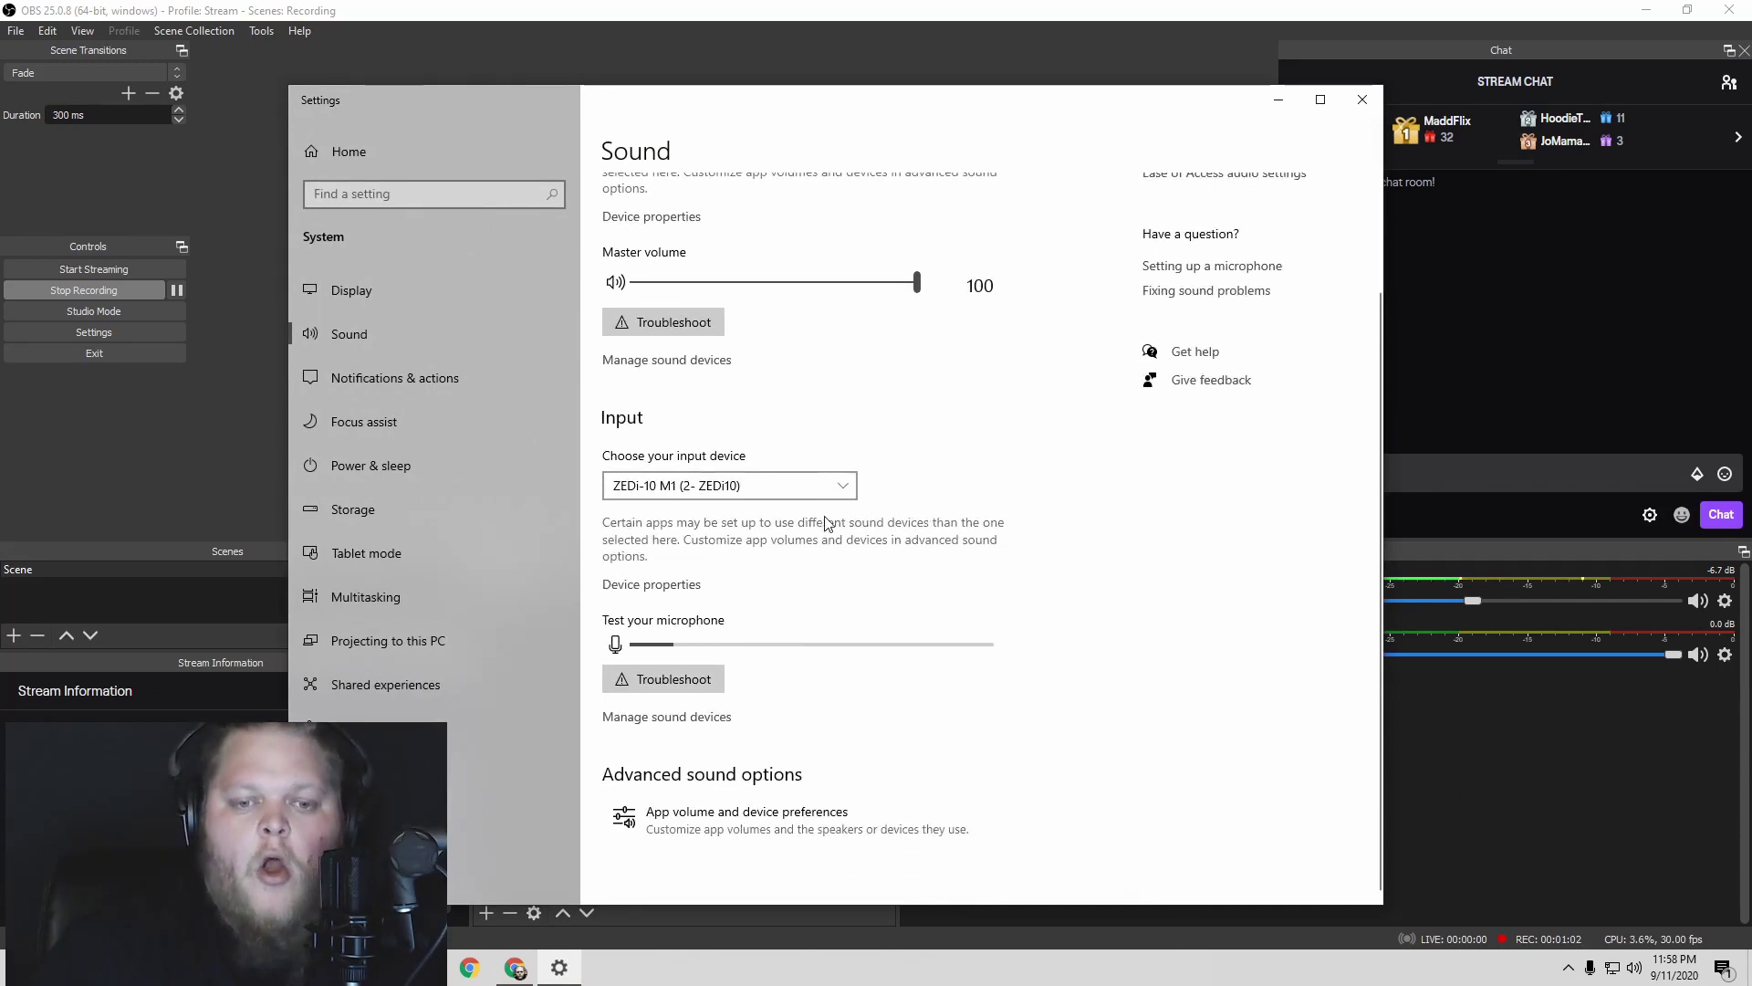
click(754, 838)
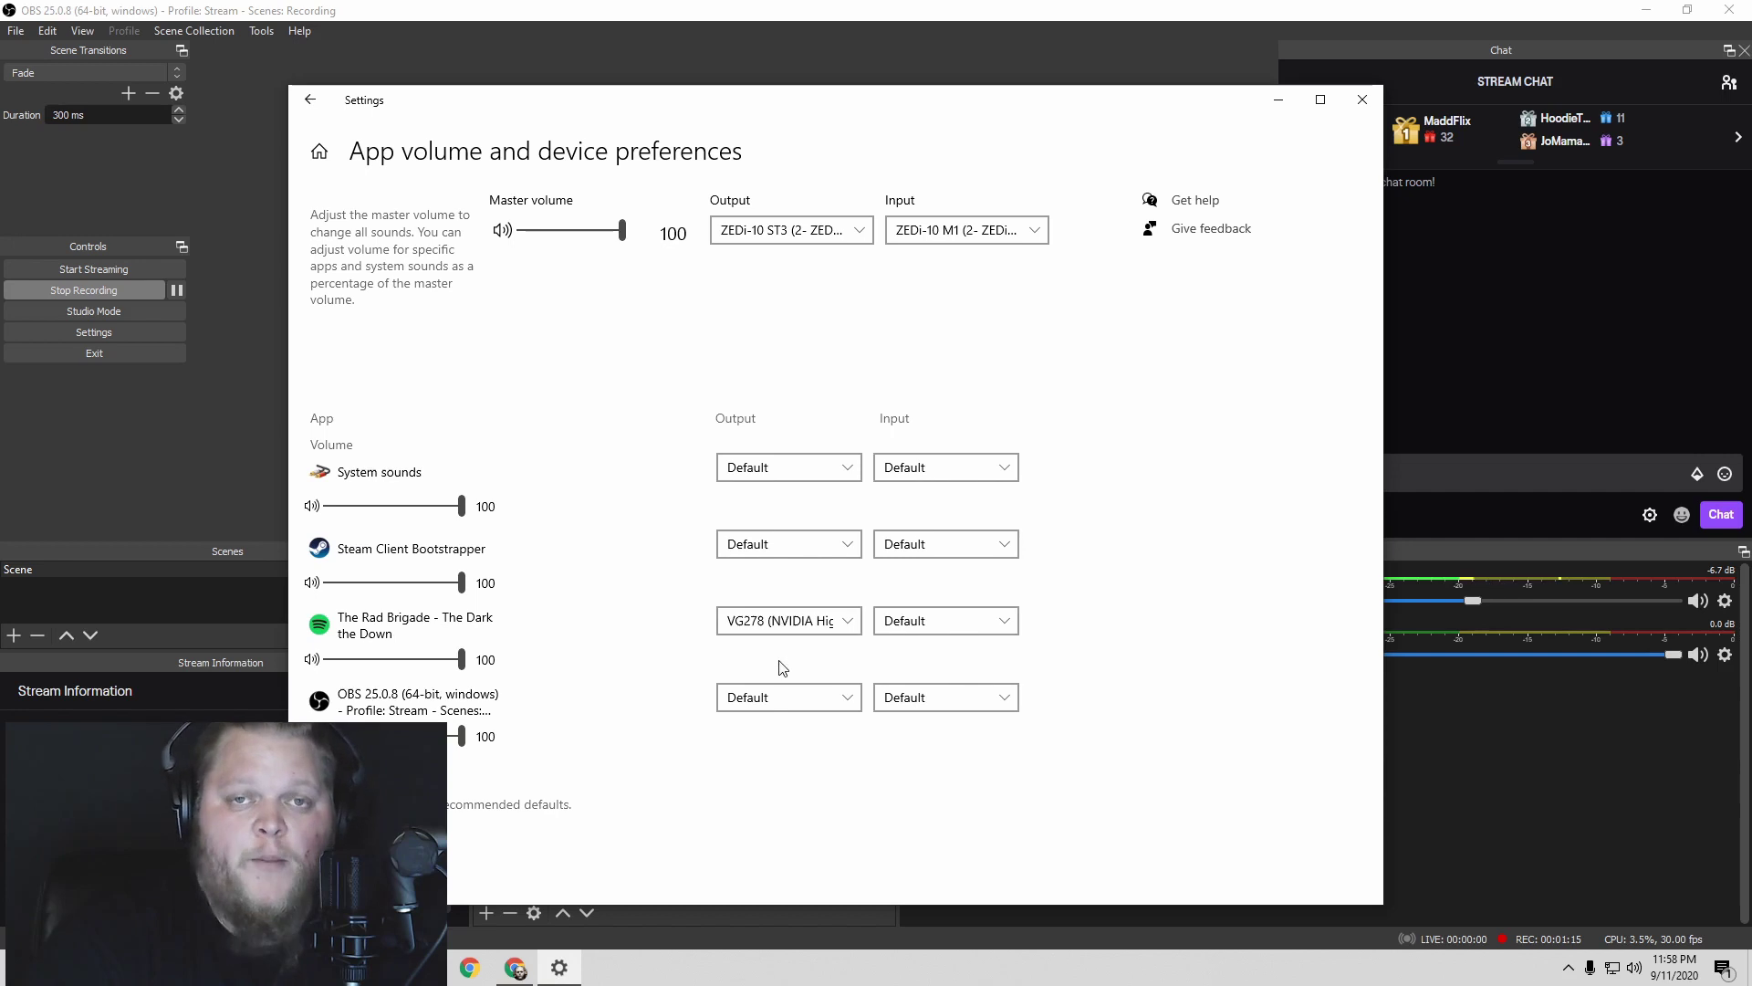
Select VG278 (NVIDIA High Definition Audio) as Spotify's output device and close the Windows sound settings.
click(782, 617)
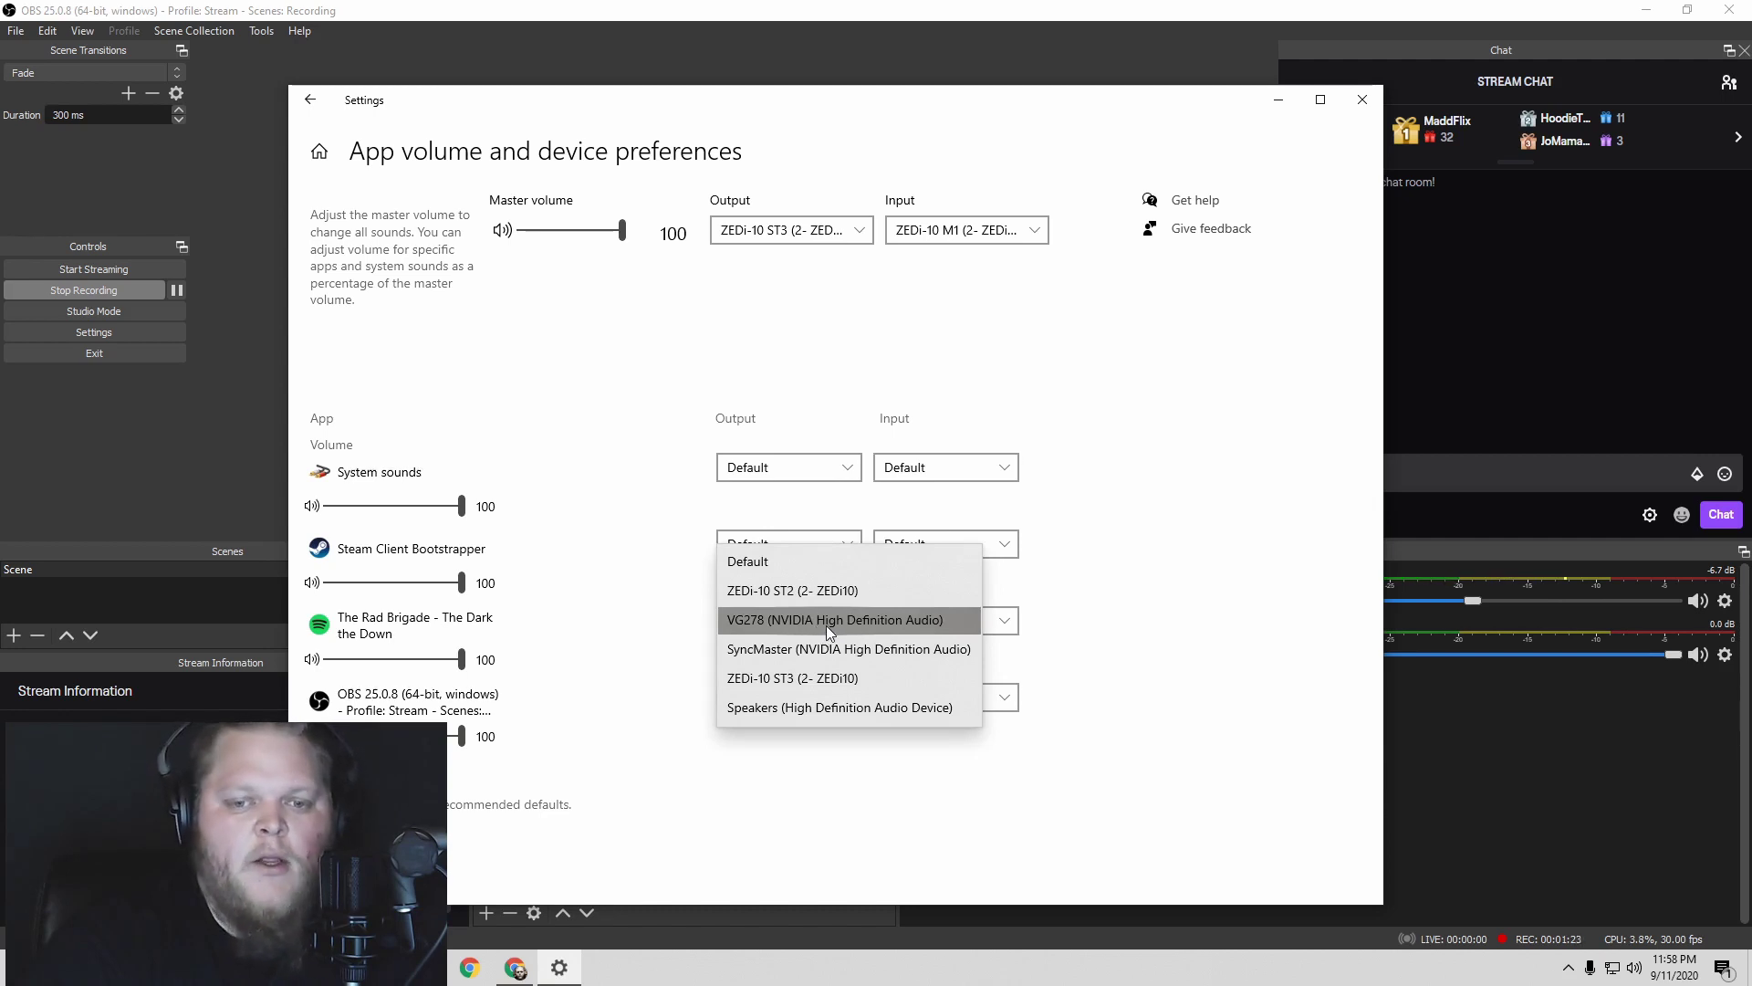
click(825, 626)
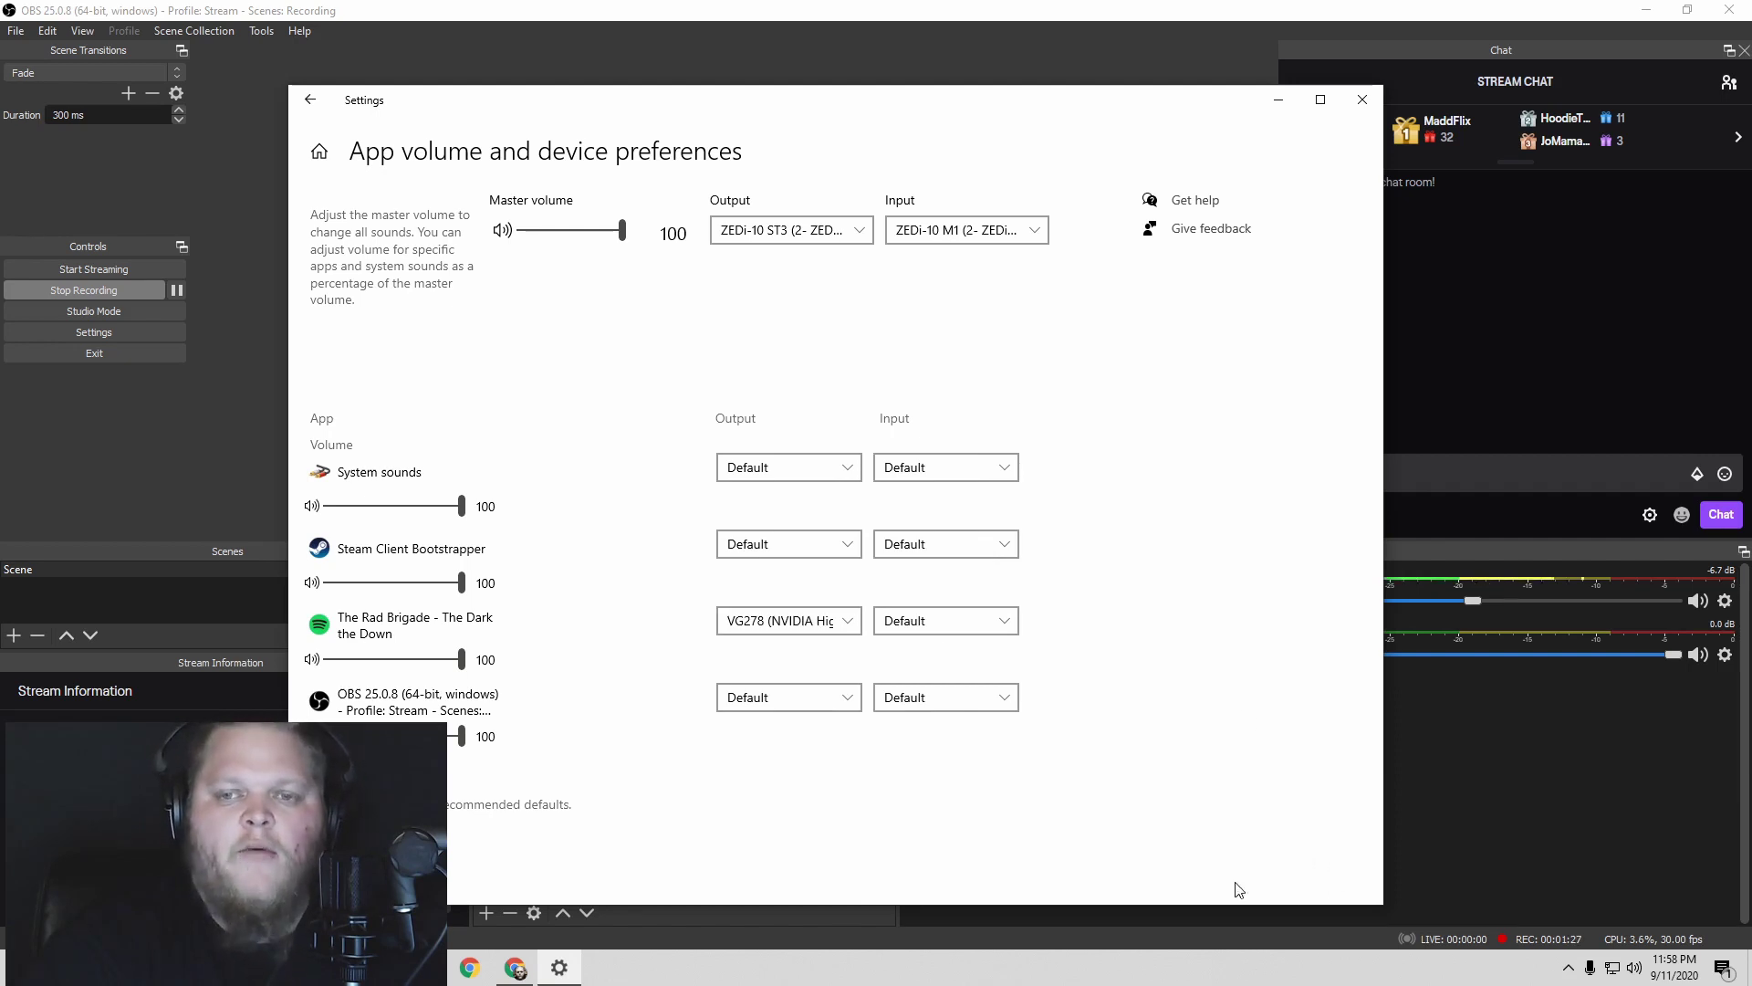
click(1363, 100)
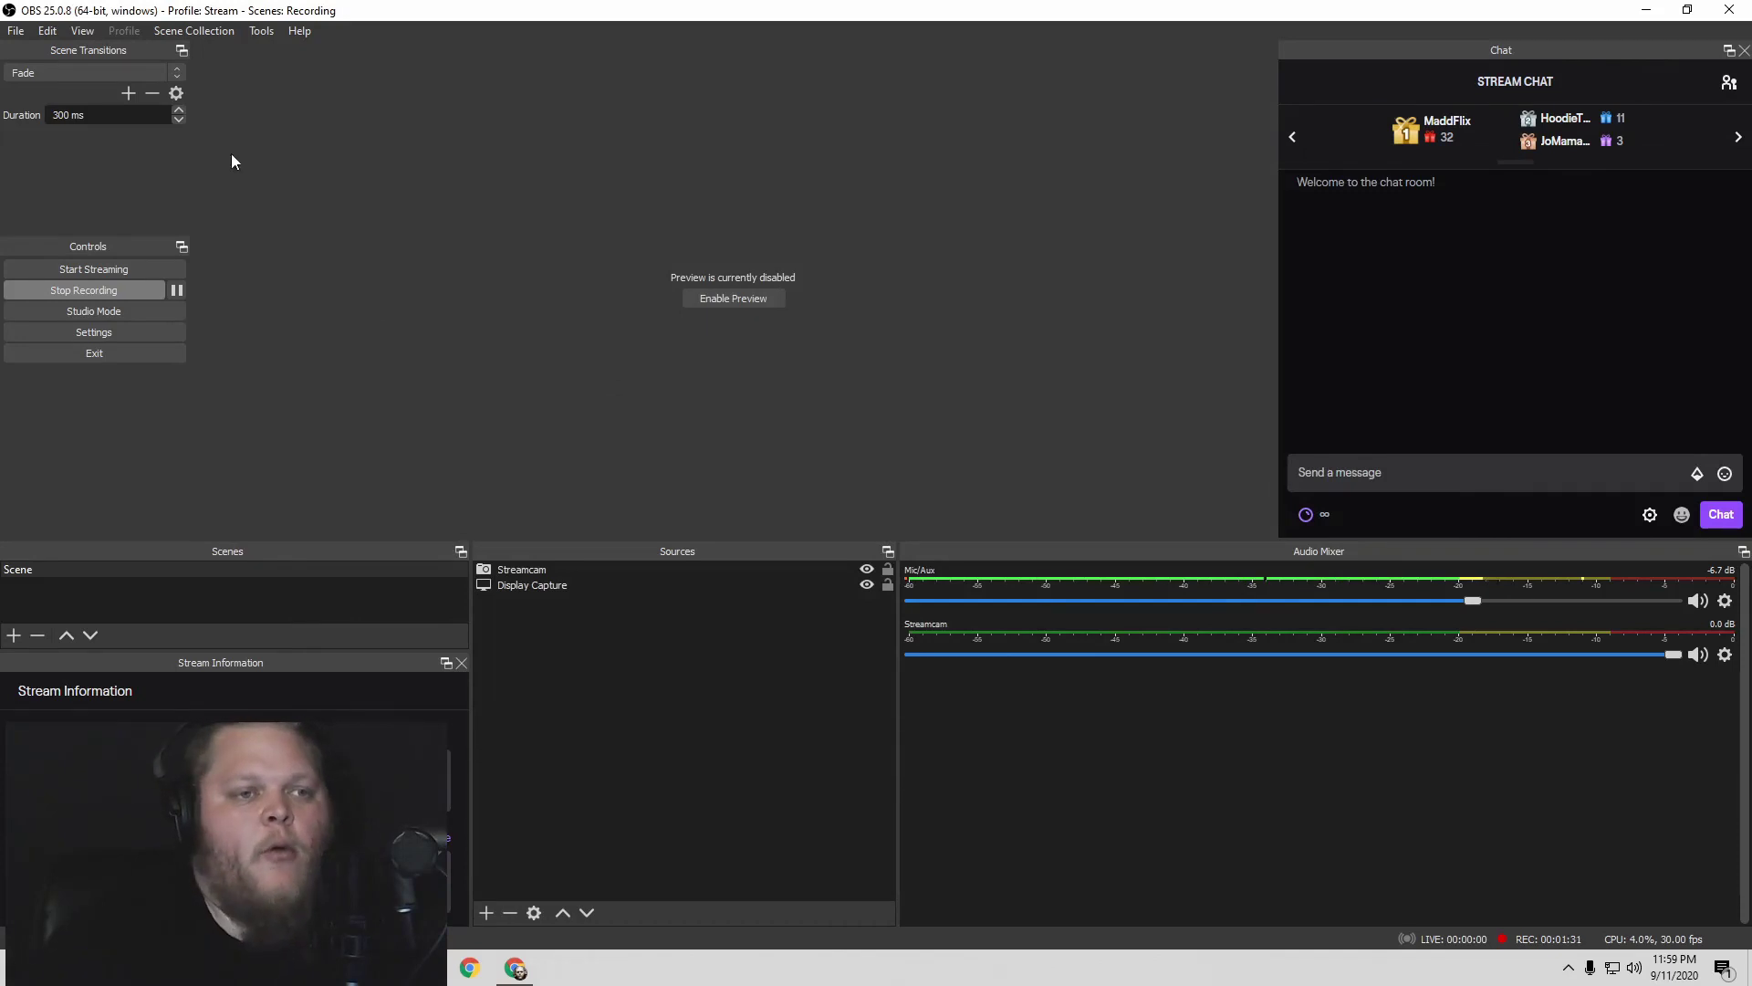
In the OBS audio settings, assign VG278 (NVIDIA High Definition Audio) to Desktop Audio 2 and apply the change.
click(14, 37)
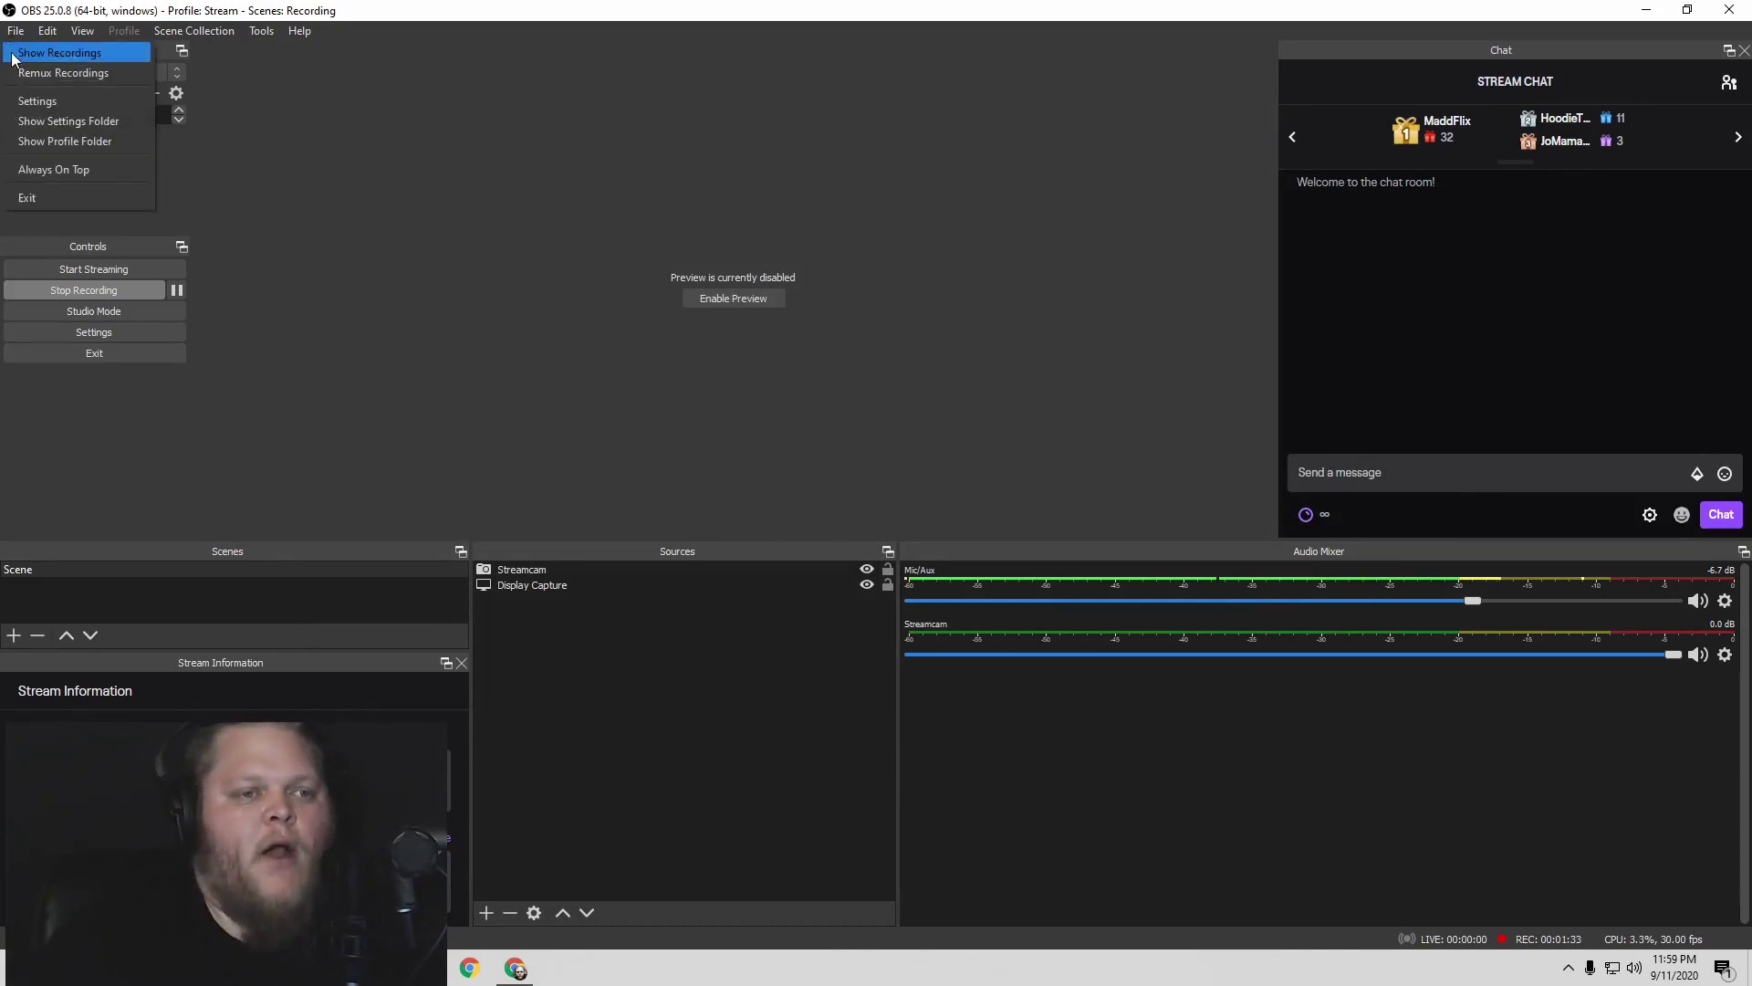
click(41, 105)
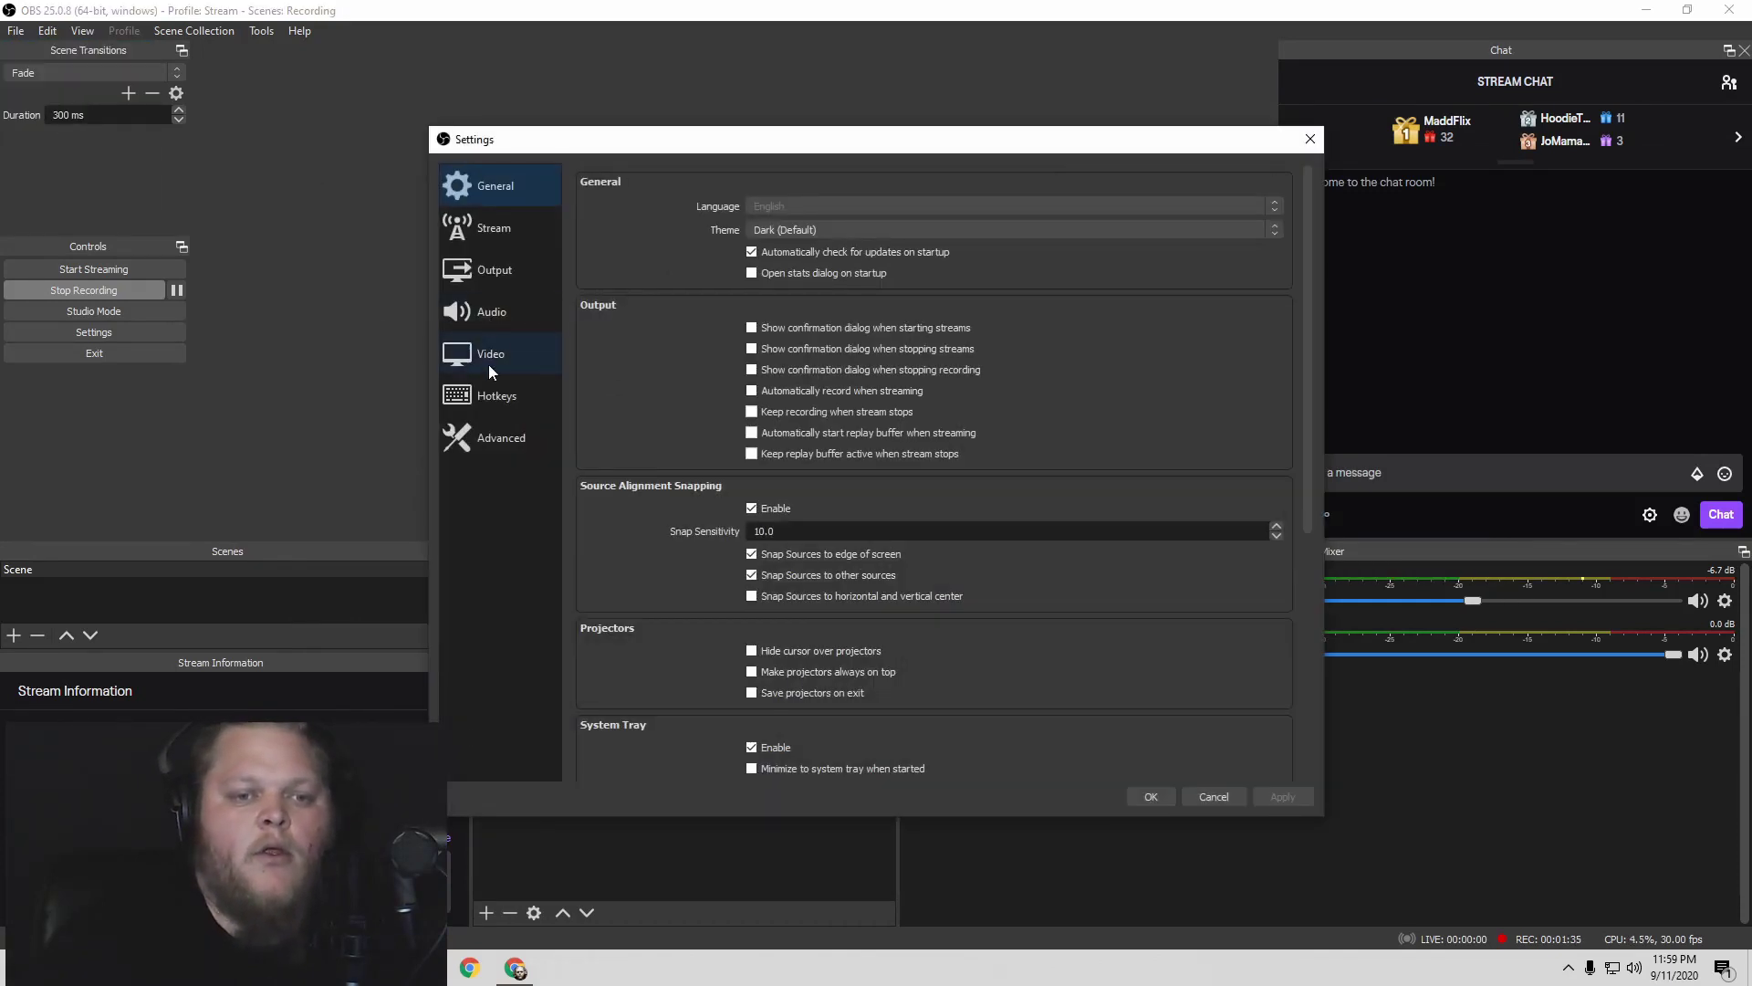
click(488, 319)
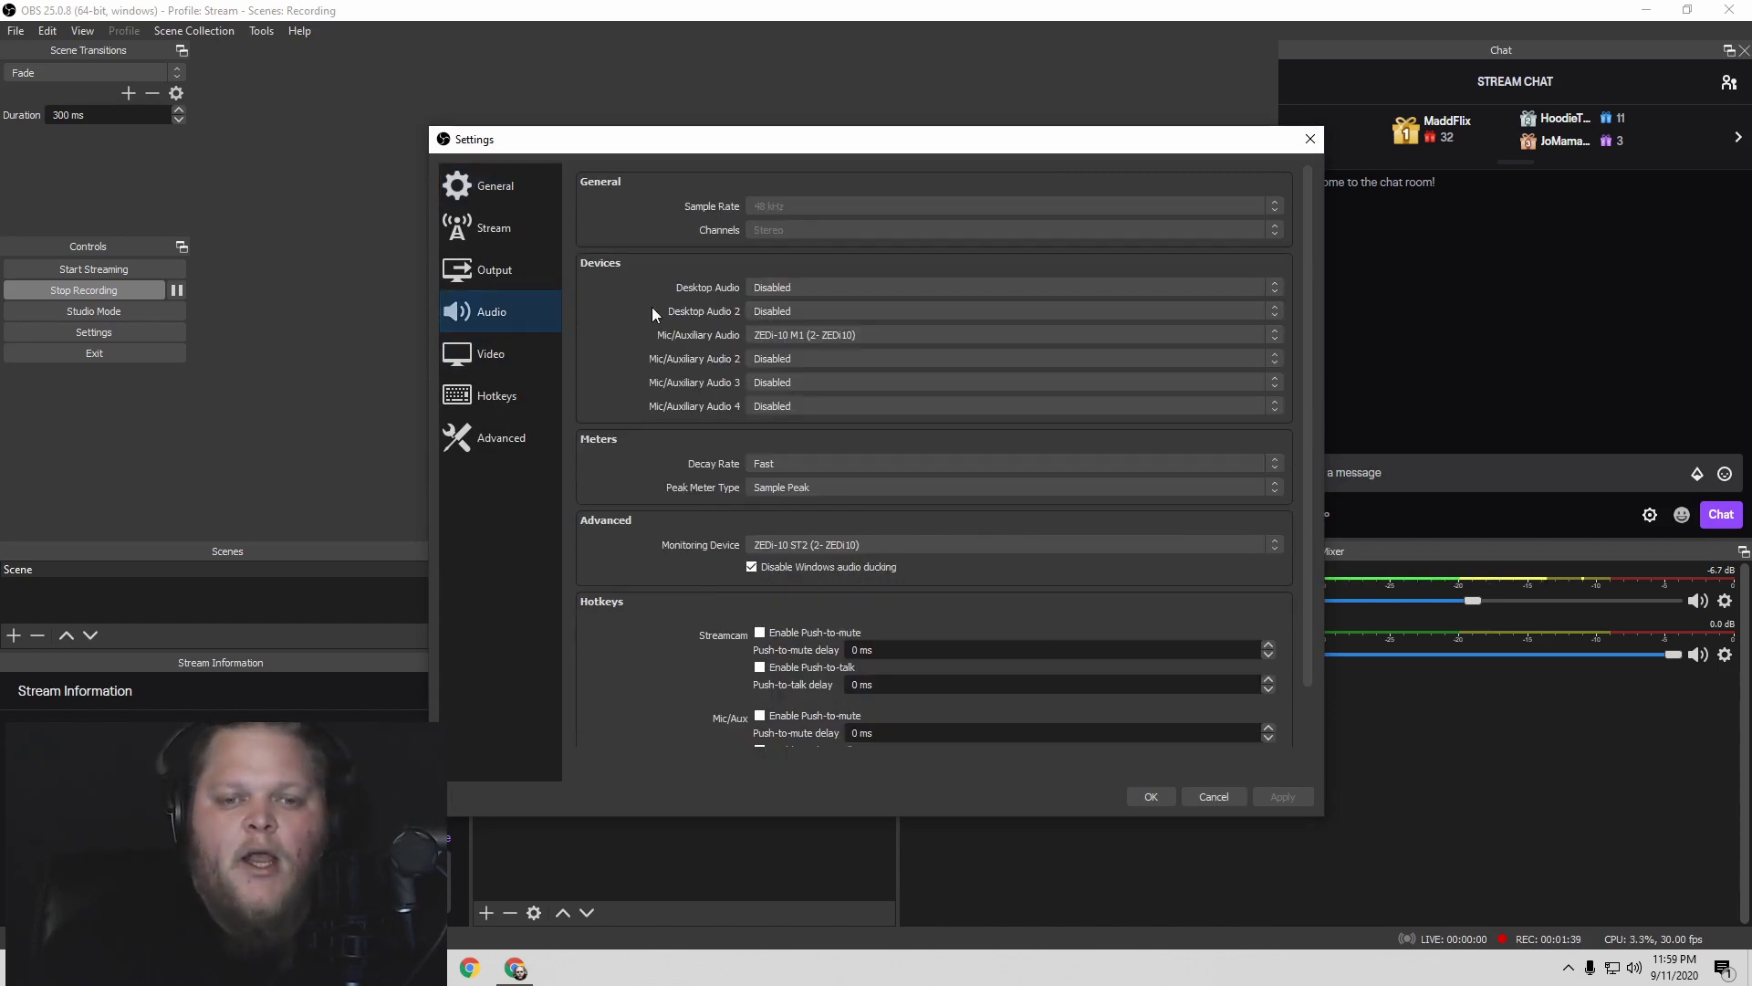
click(771, 311)
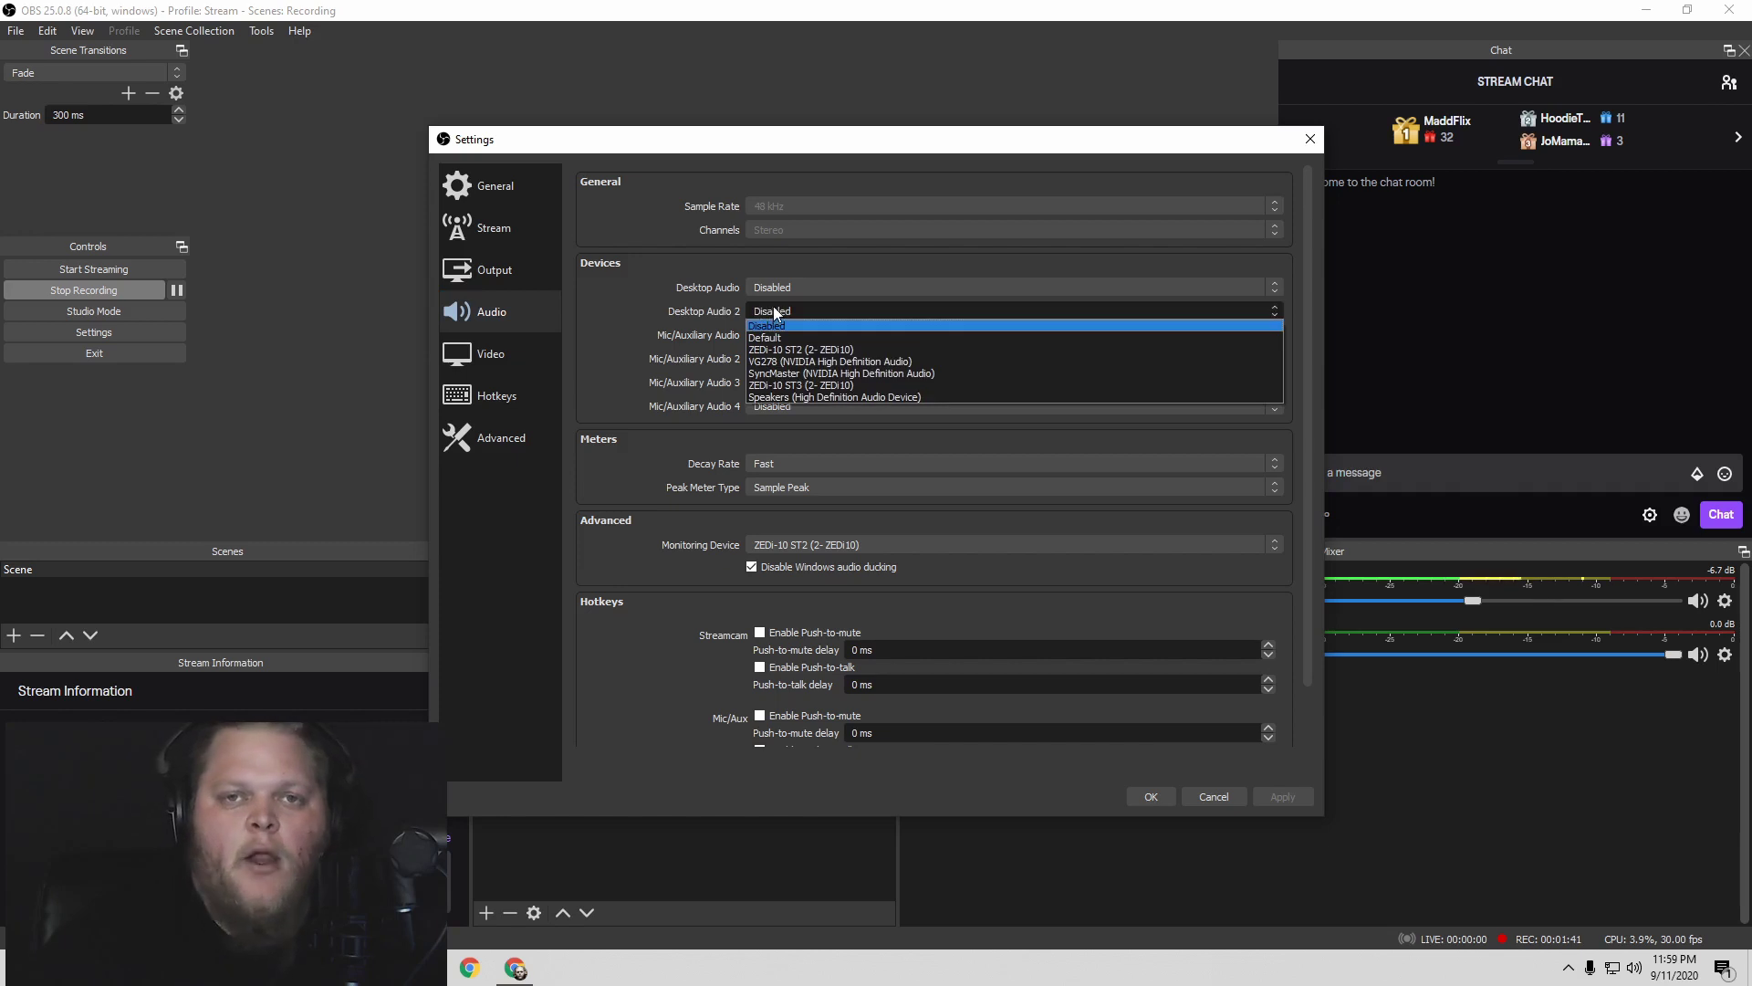
click(795, 363)
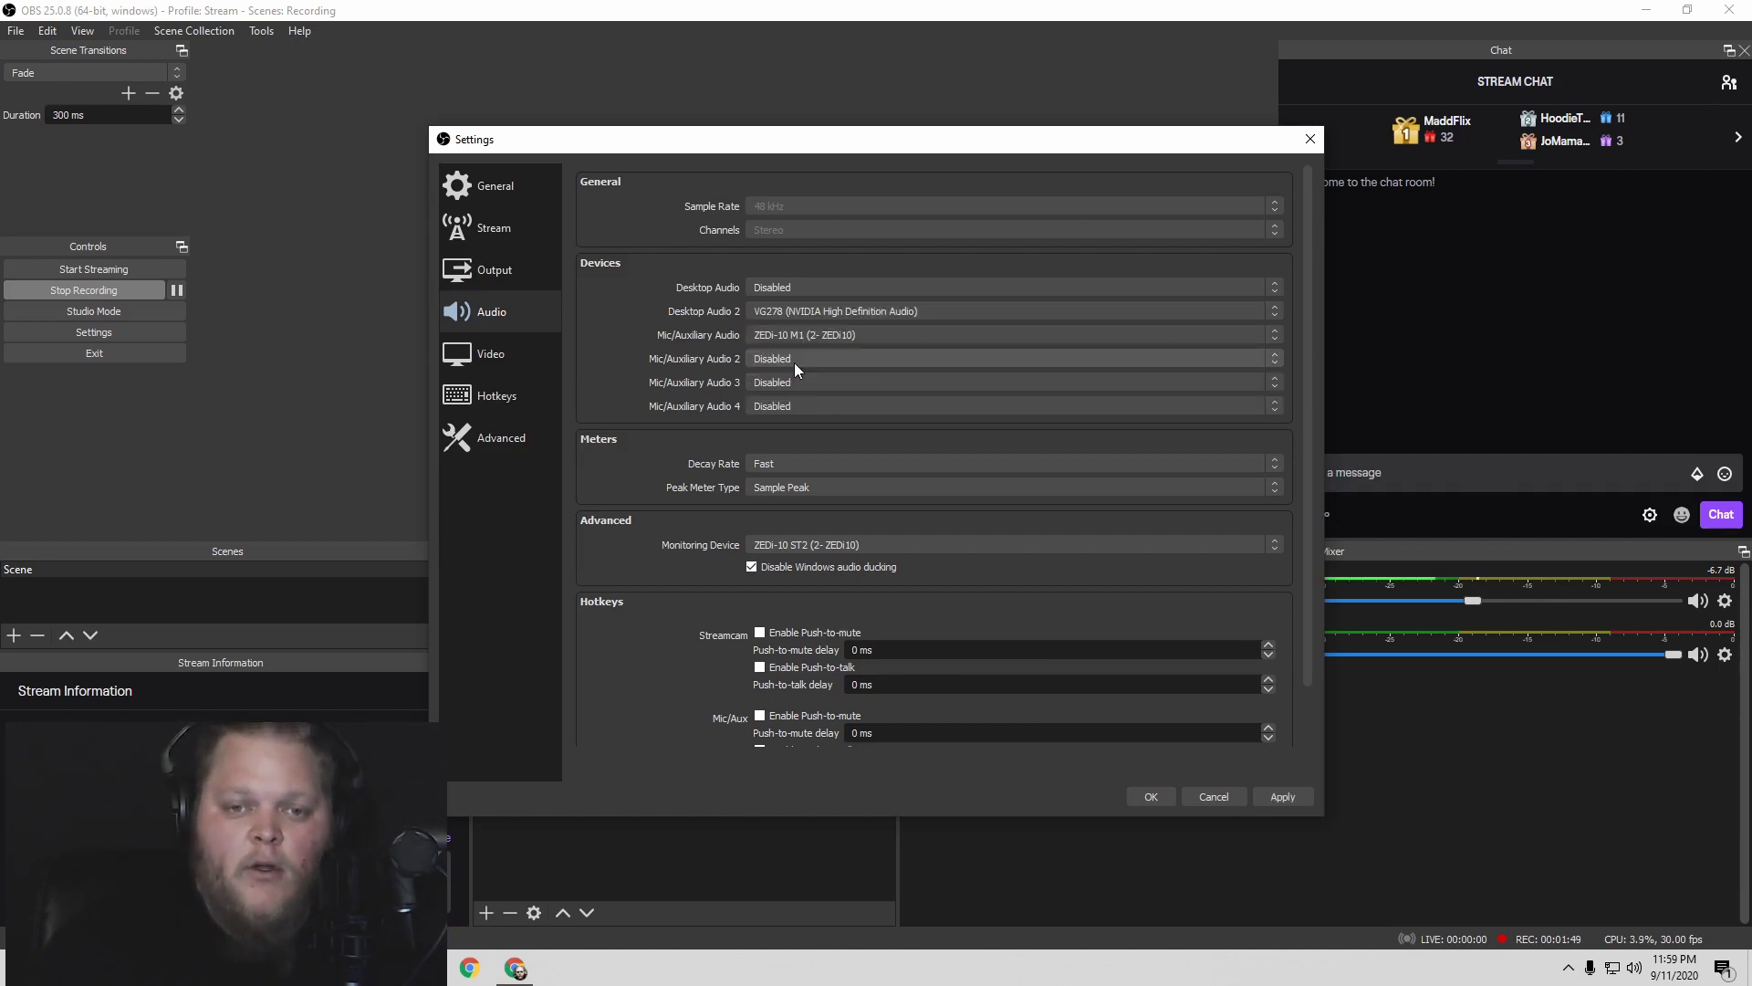
click(1291, 791)
click(1146, 797)
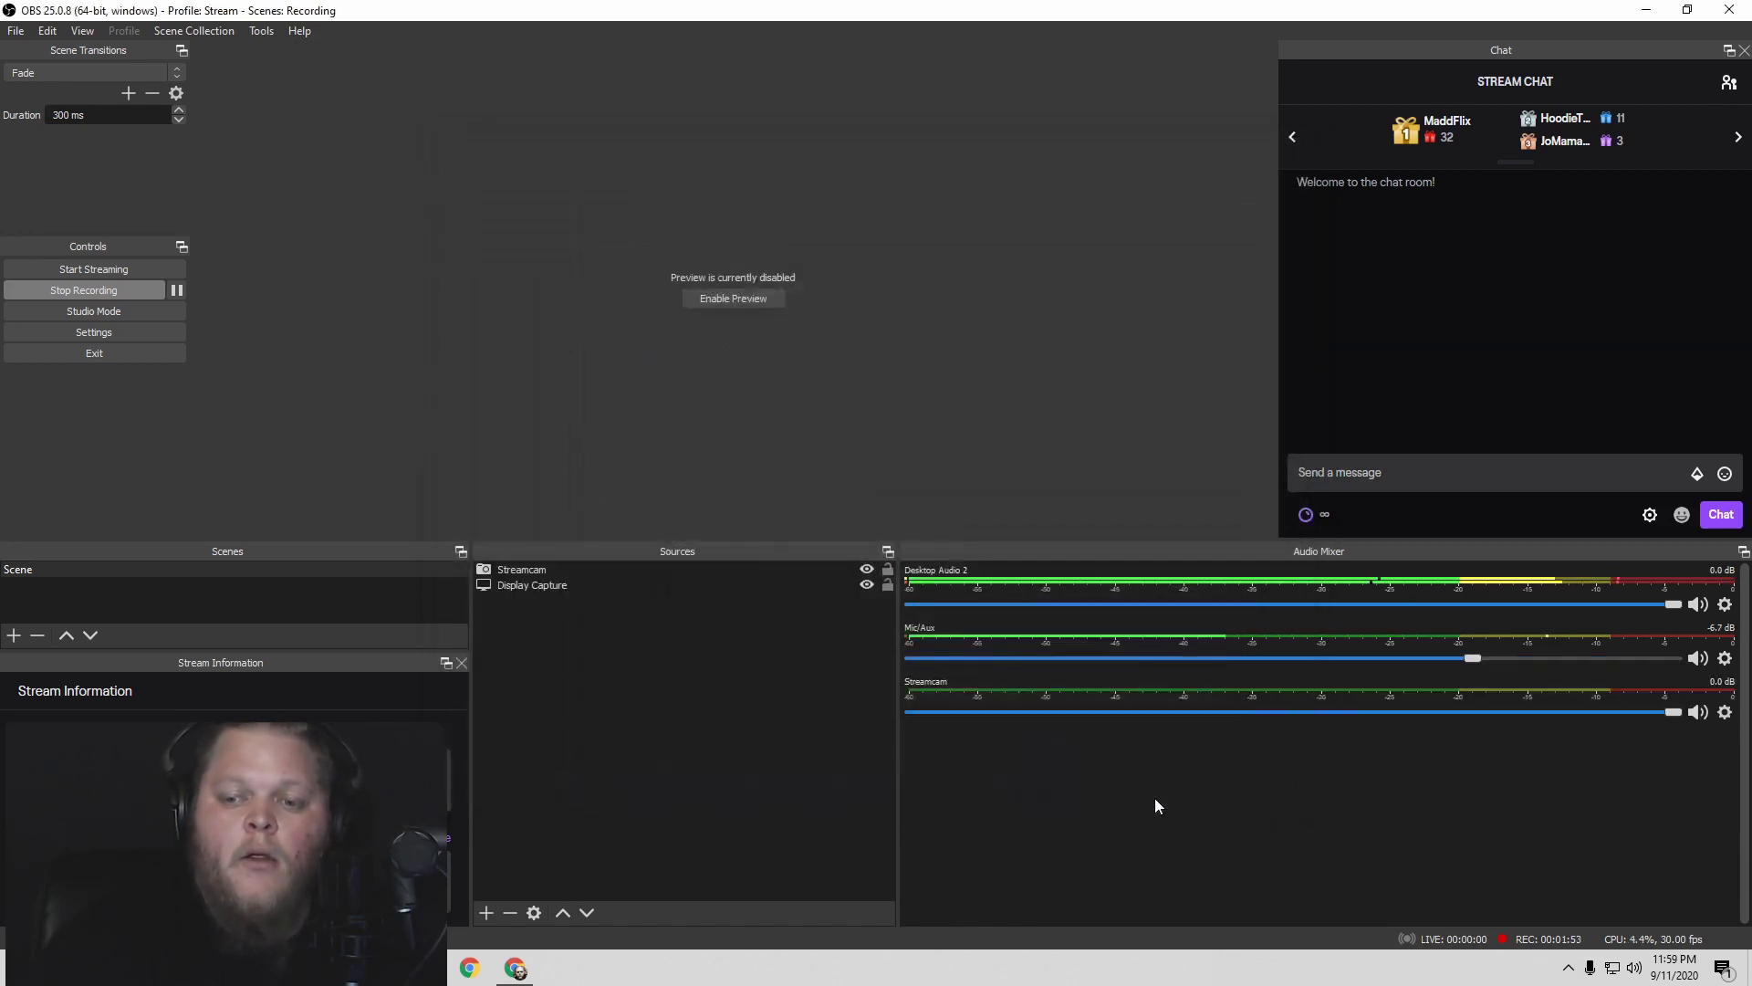
Lower the Desktop Audio 2 volume in the audio mixer to about -9.5 dB.
click(1725, 605)
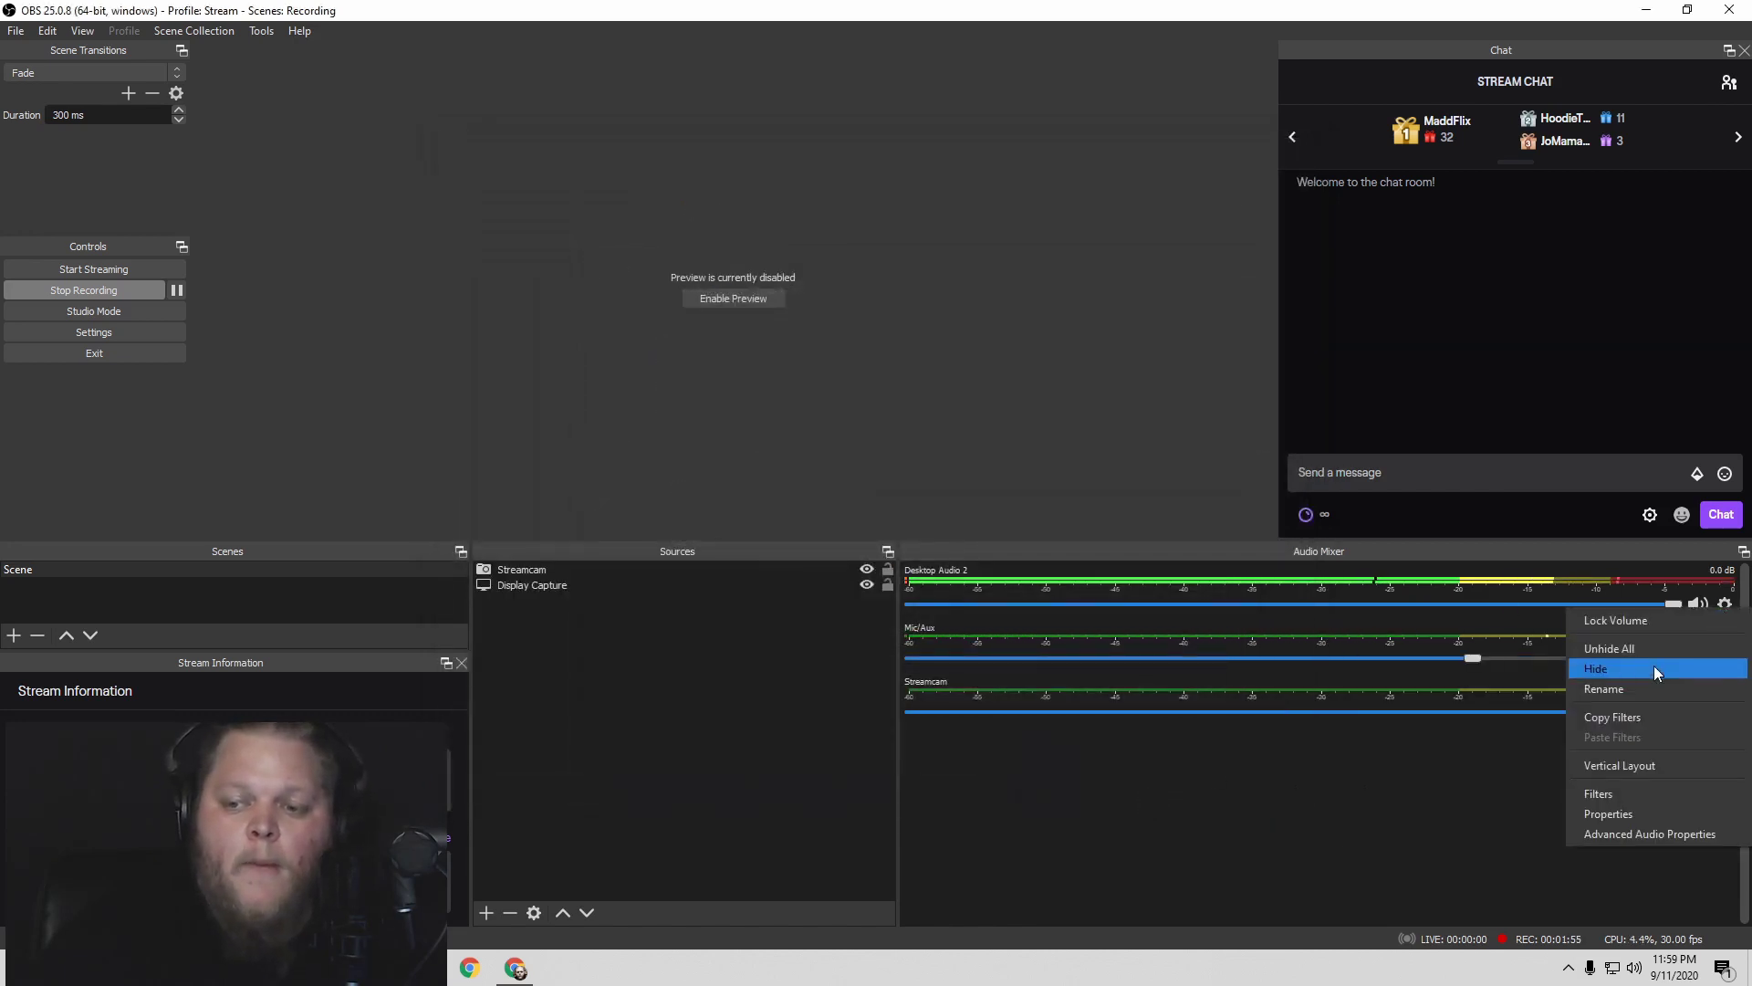
click(1322, 852)
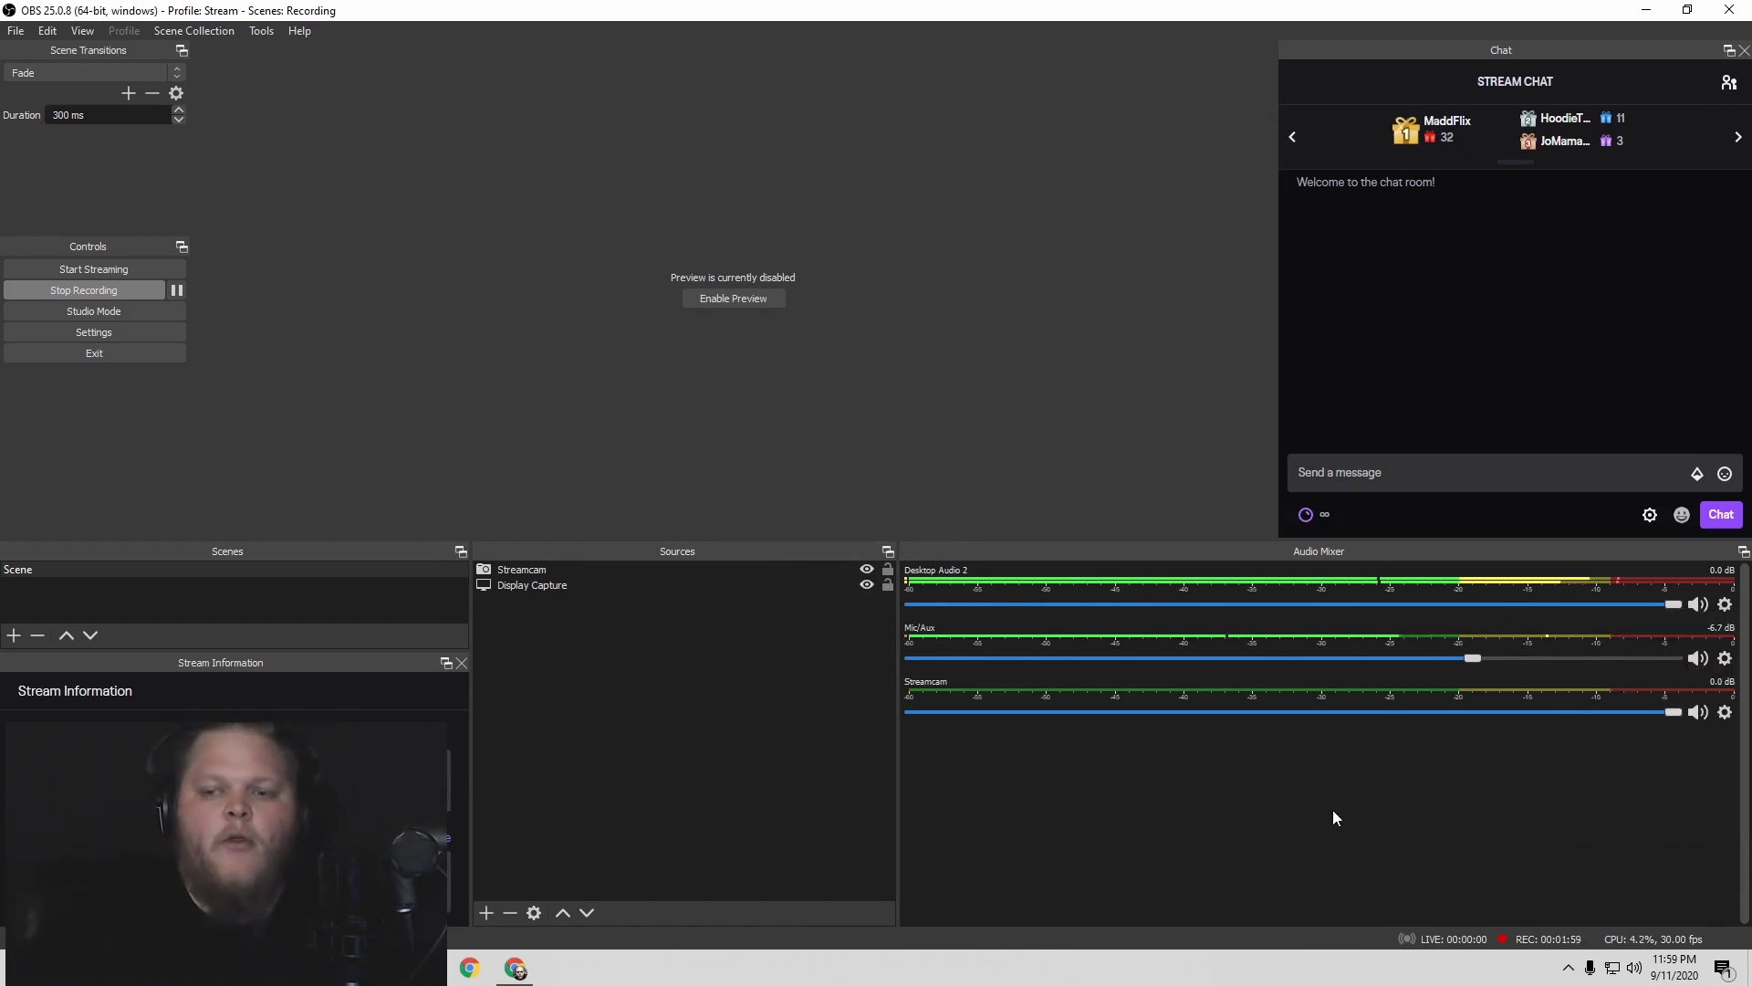
drag(1677, 606, 1418, 611)
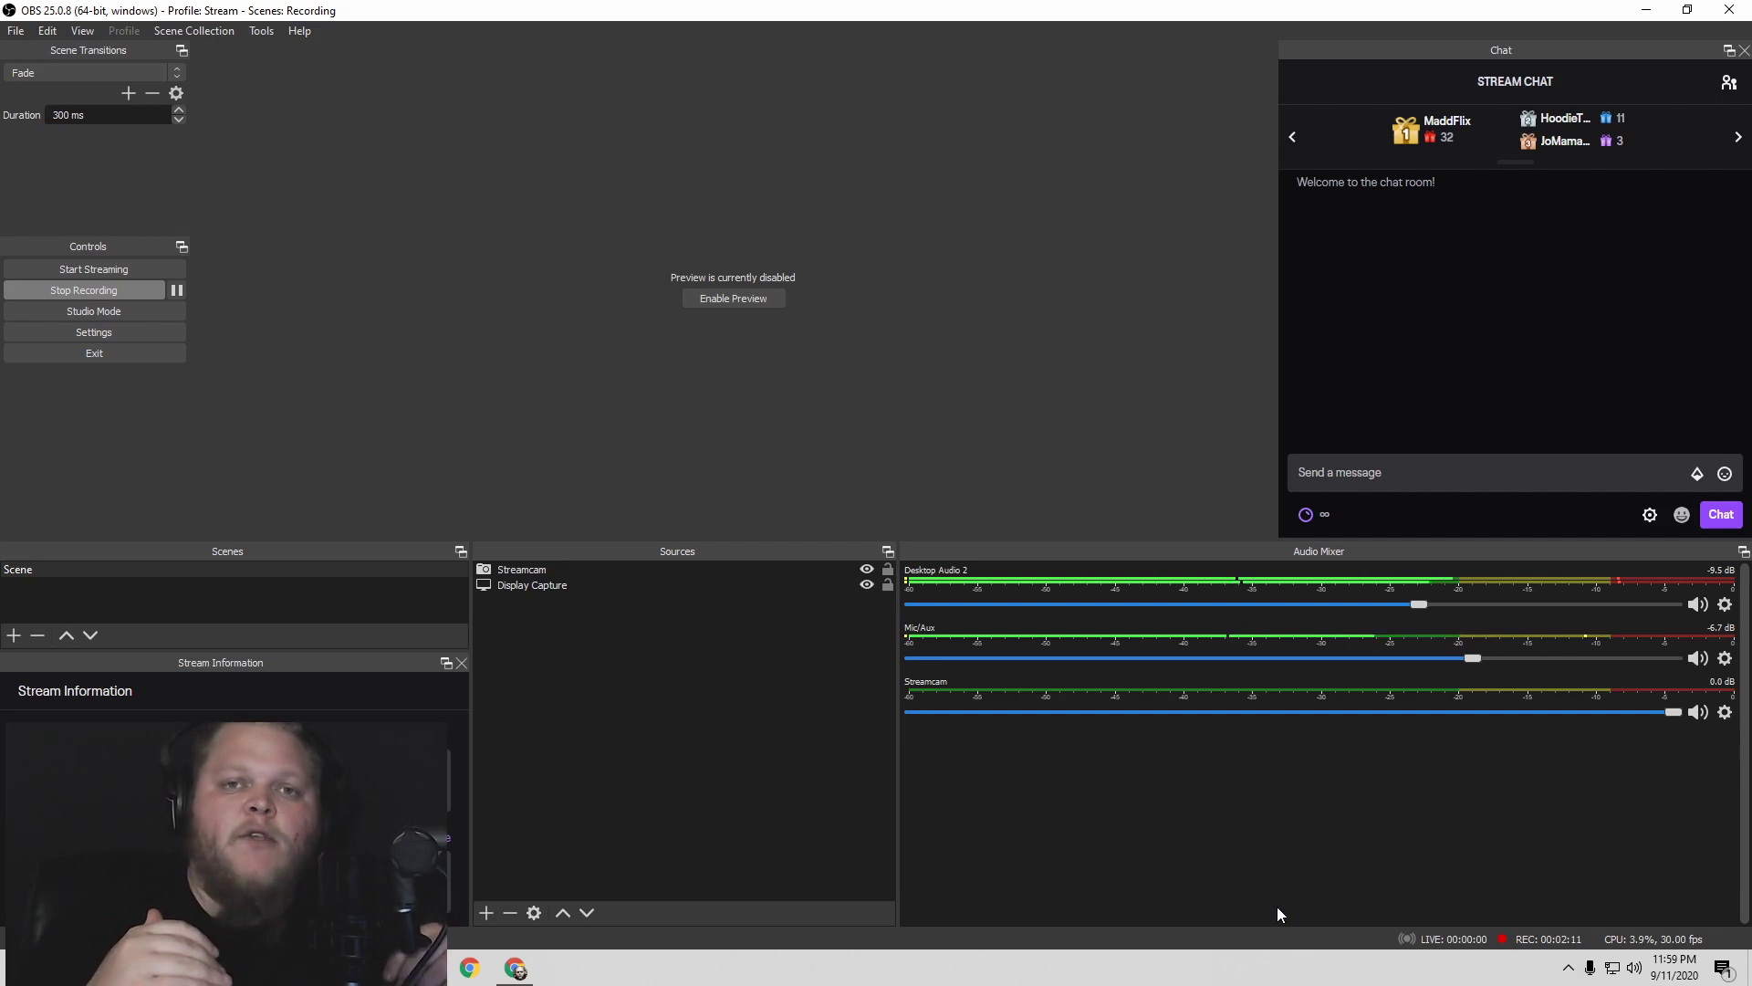
Set the audio monitoring of Desktop Audio 2 to Monitor Only (mute output) in the advanced audio properties.
click(1724, 607)
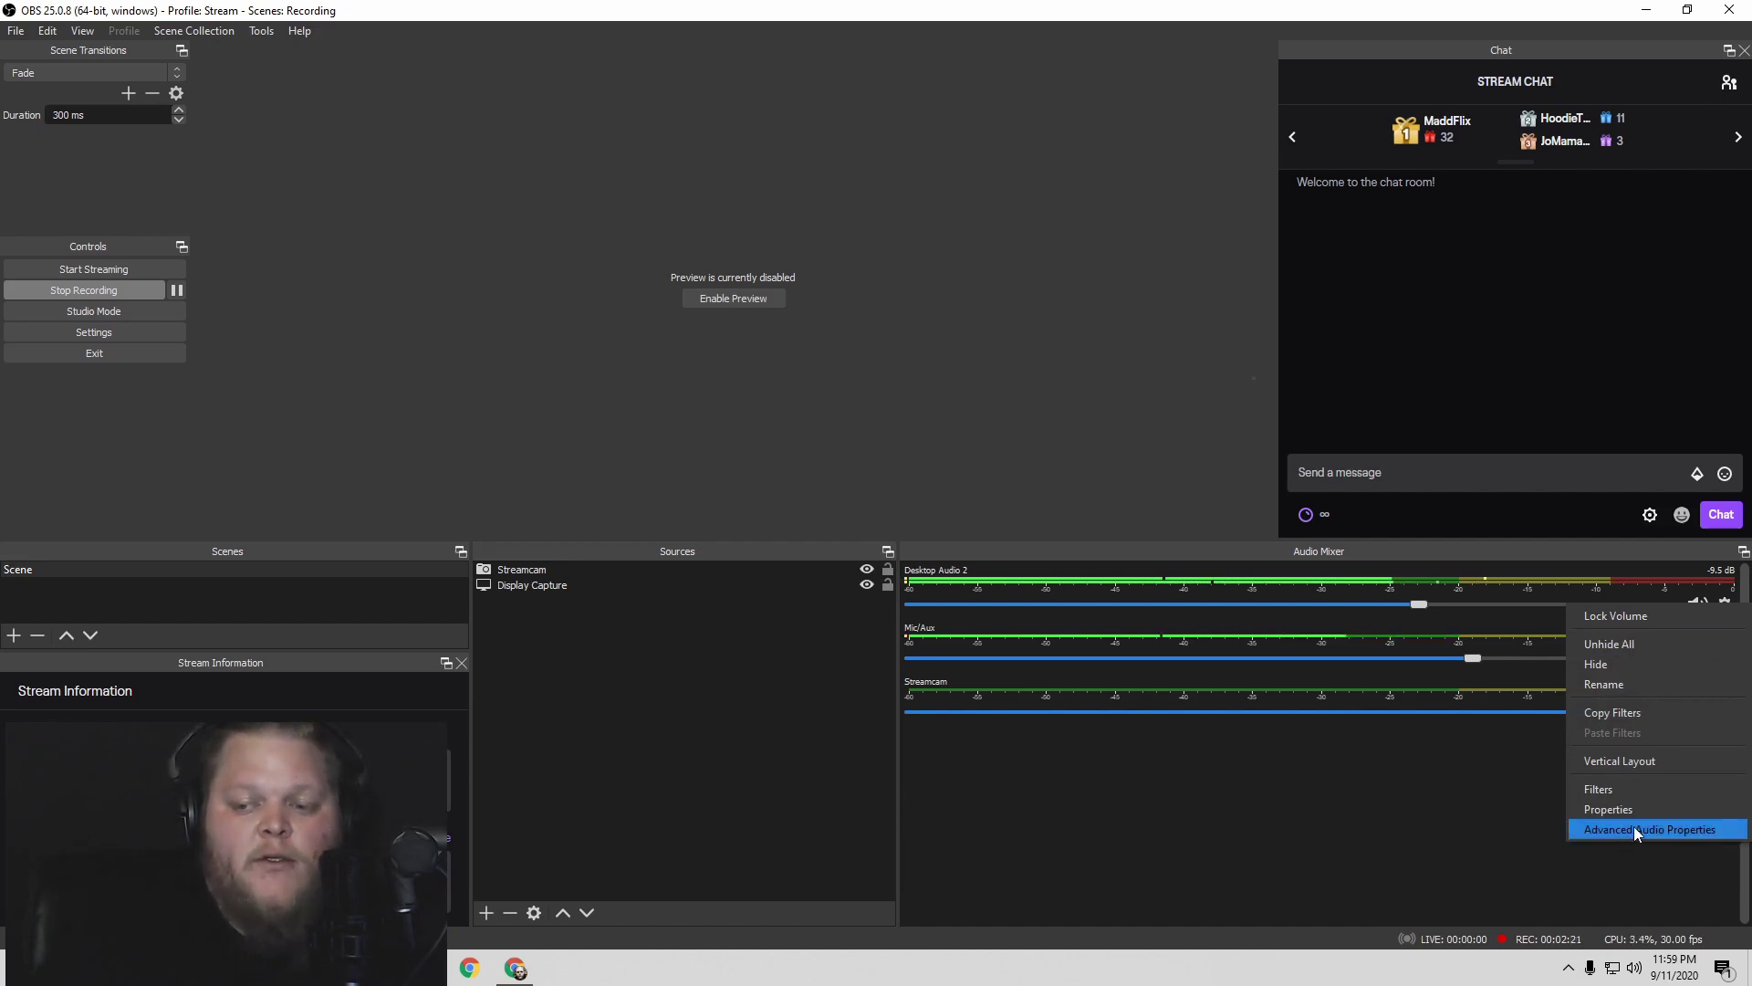
click(1634, 829)
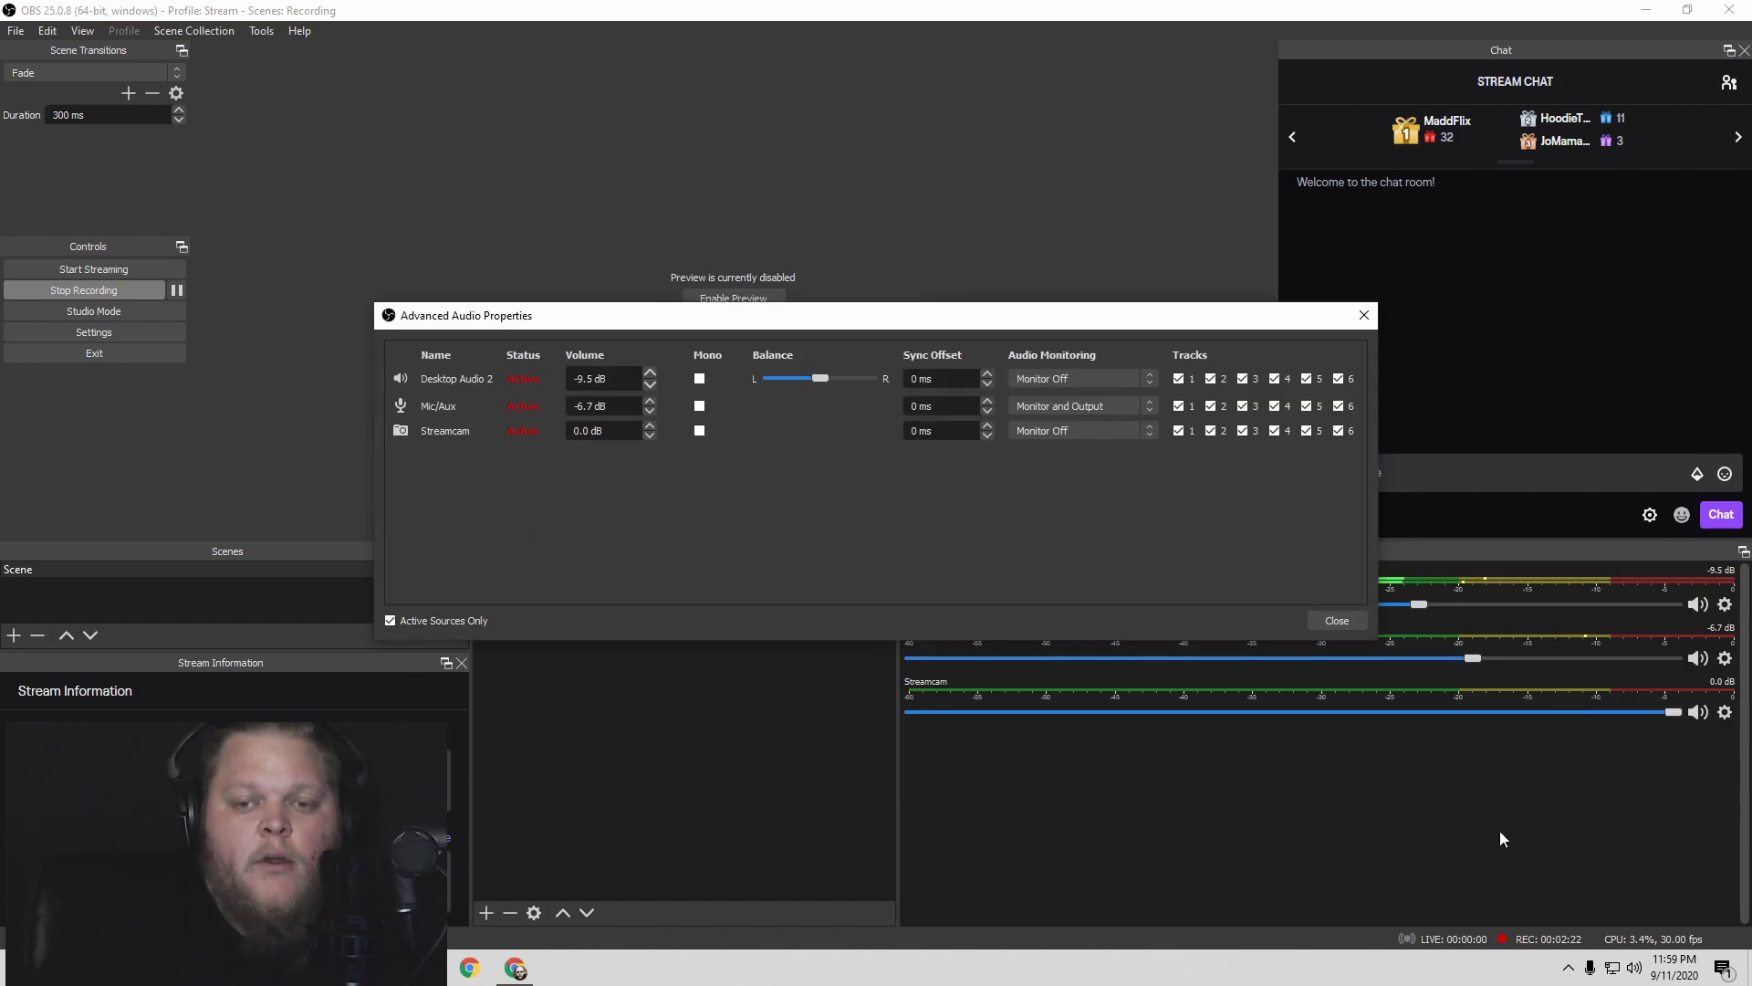
click(1069, 379)
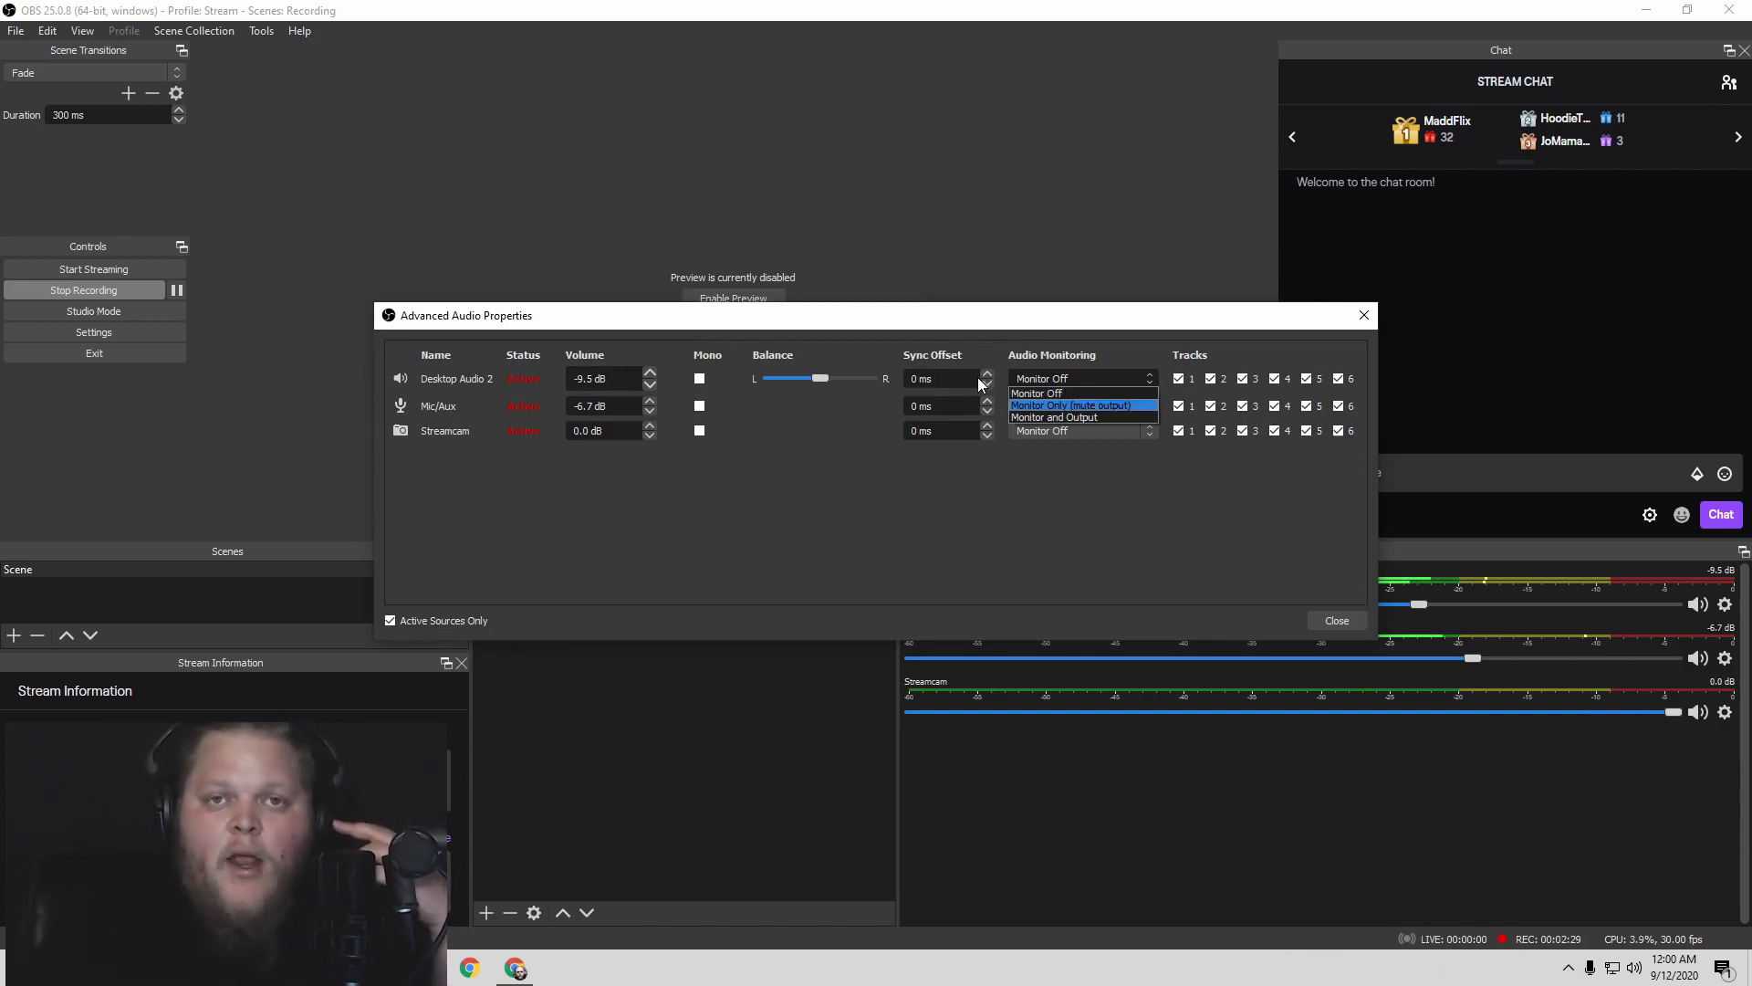
click(1065, 405)
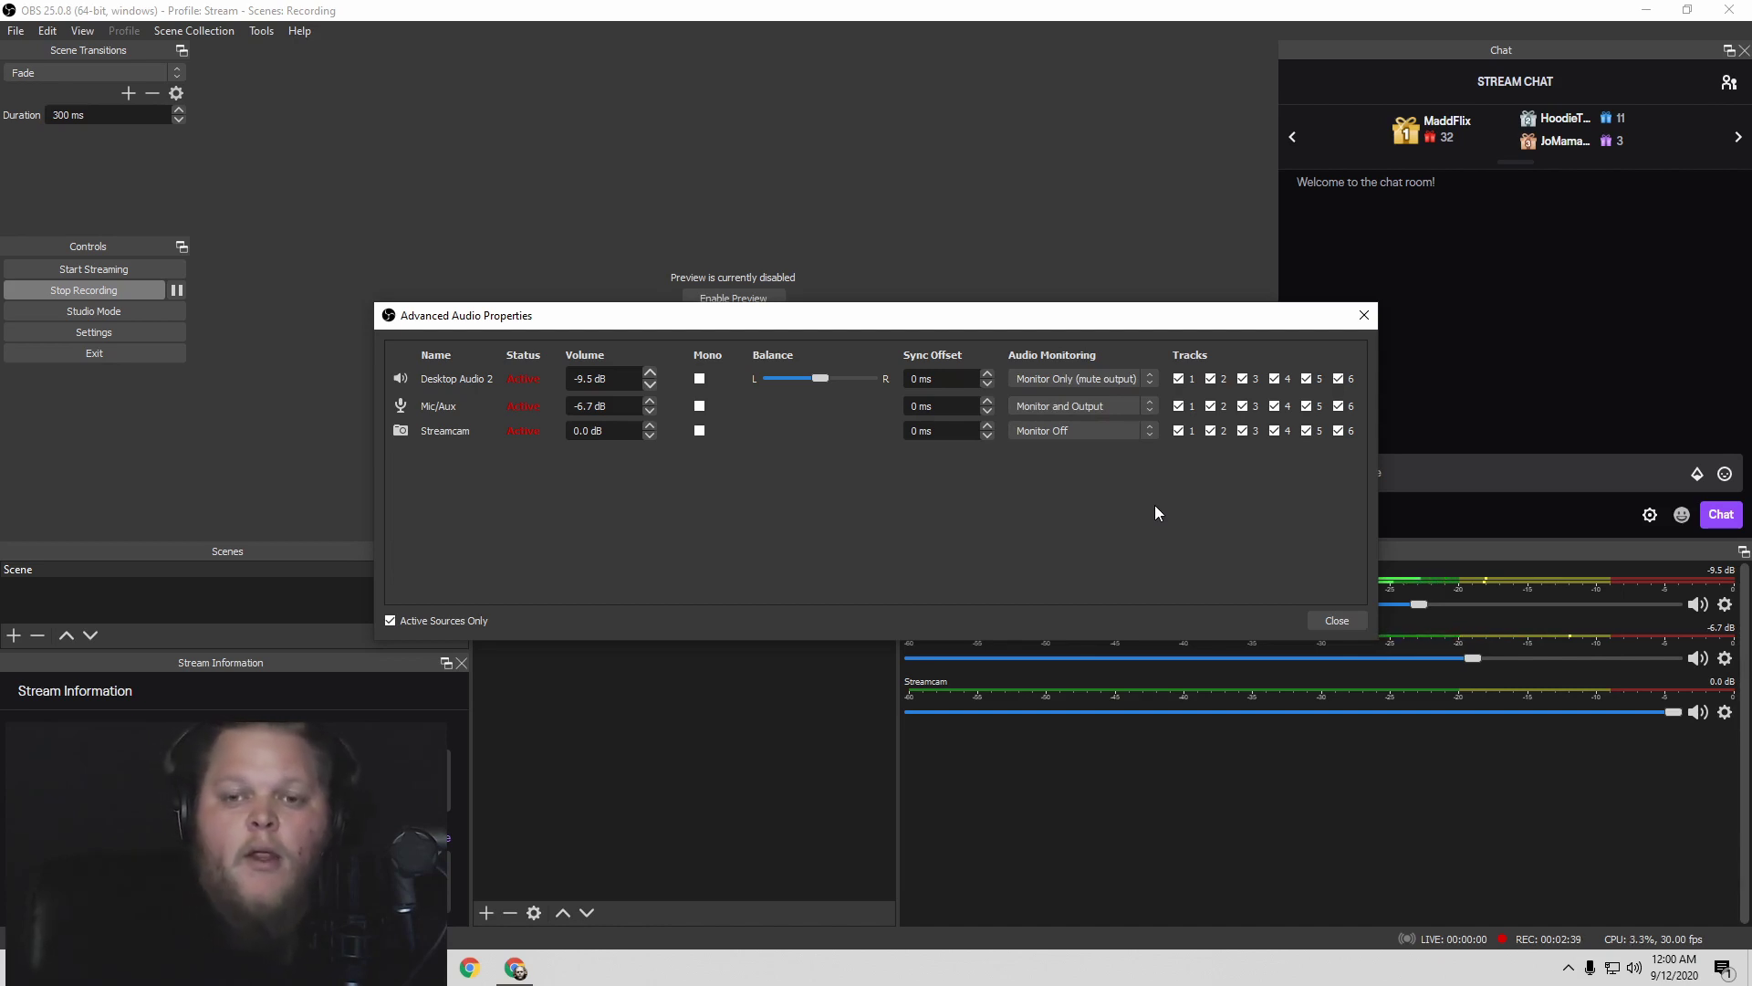
Move the advanced audio properties window clear of the mixer and set Desktop Audio 2 monitoring to Monitor and Output.
drag(917, 317, 657, 174)
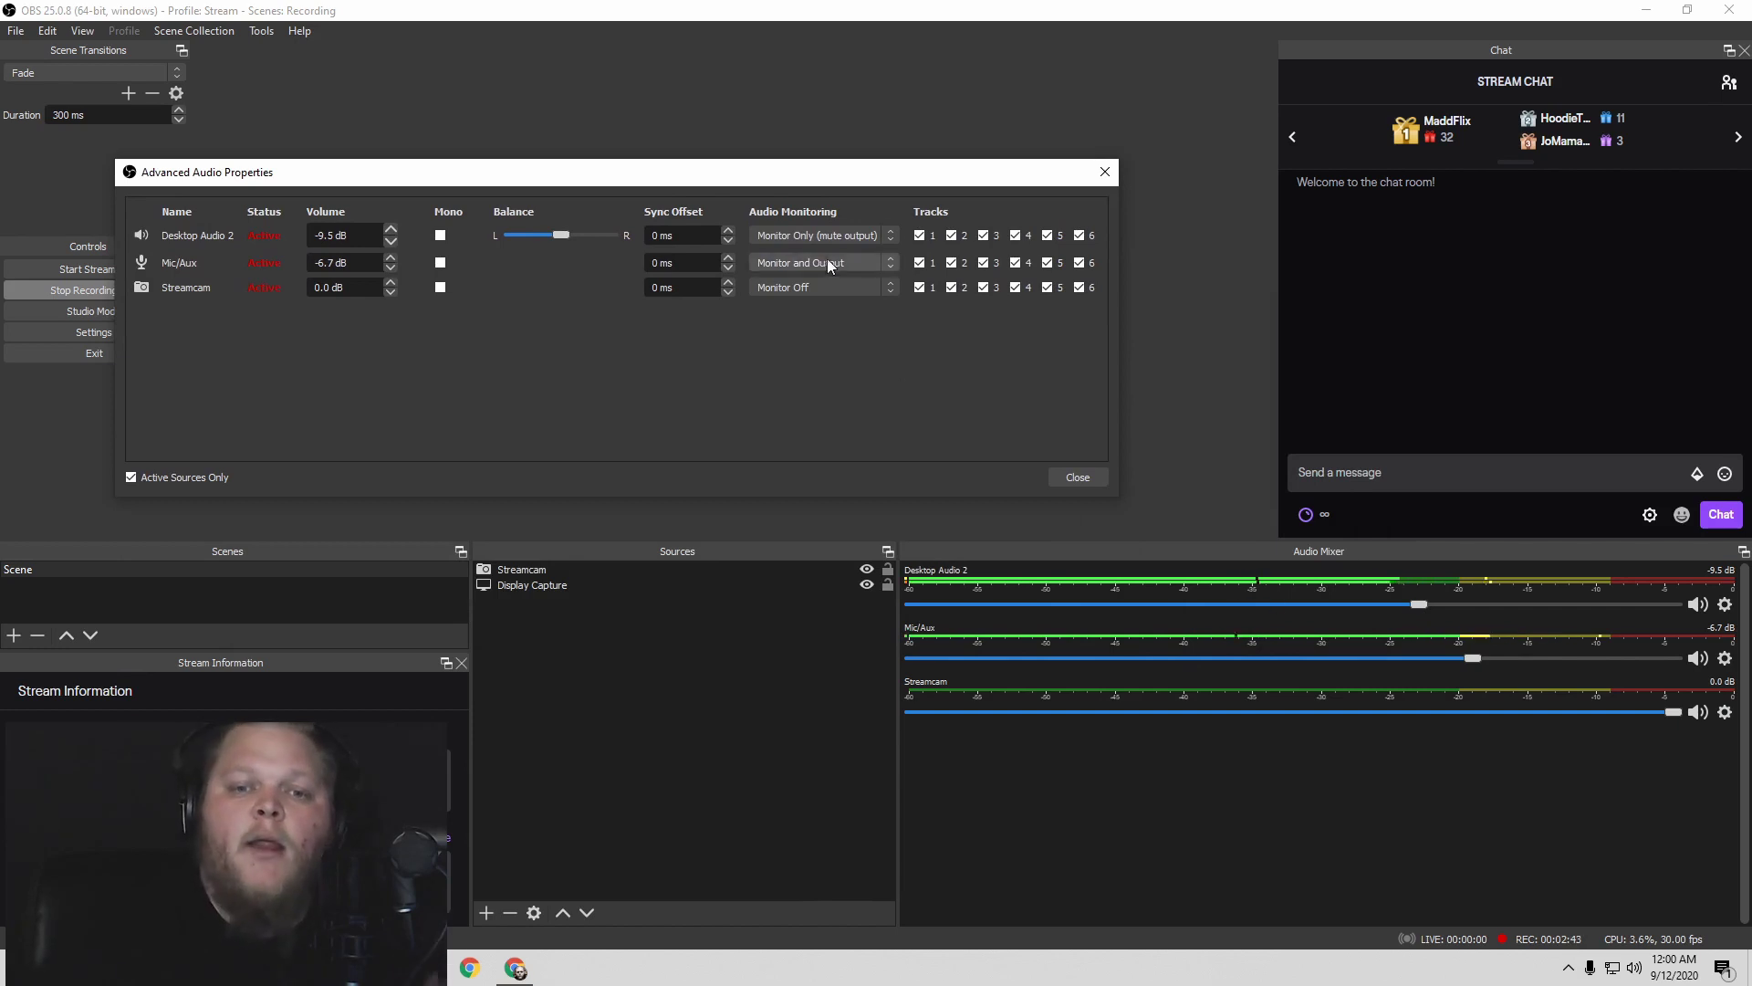
click(791, 239)
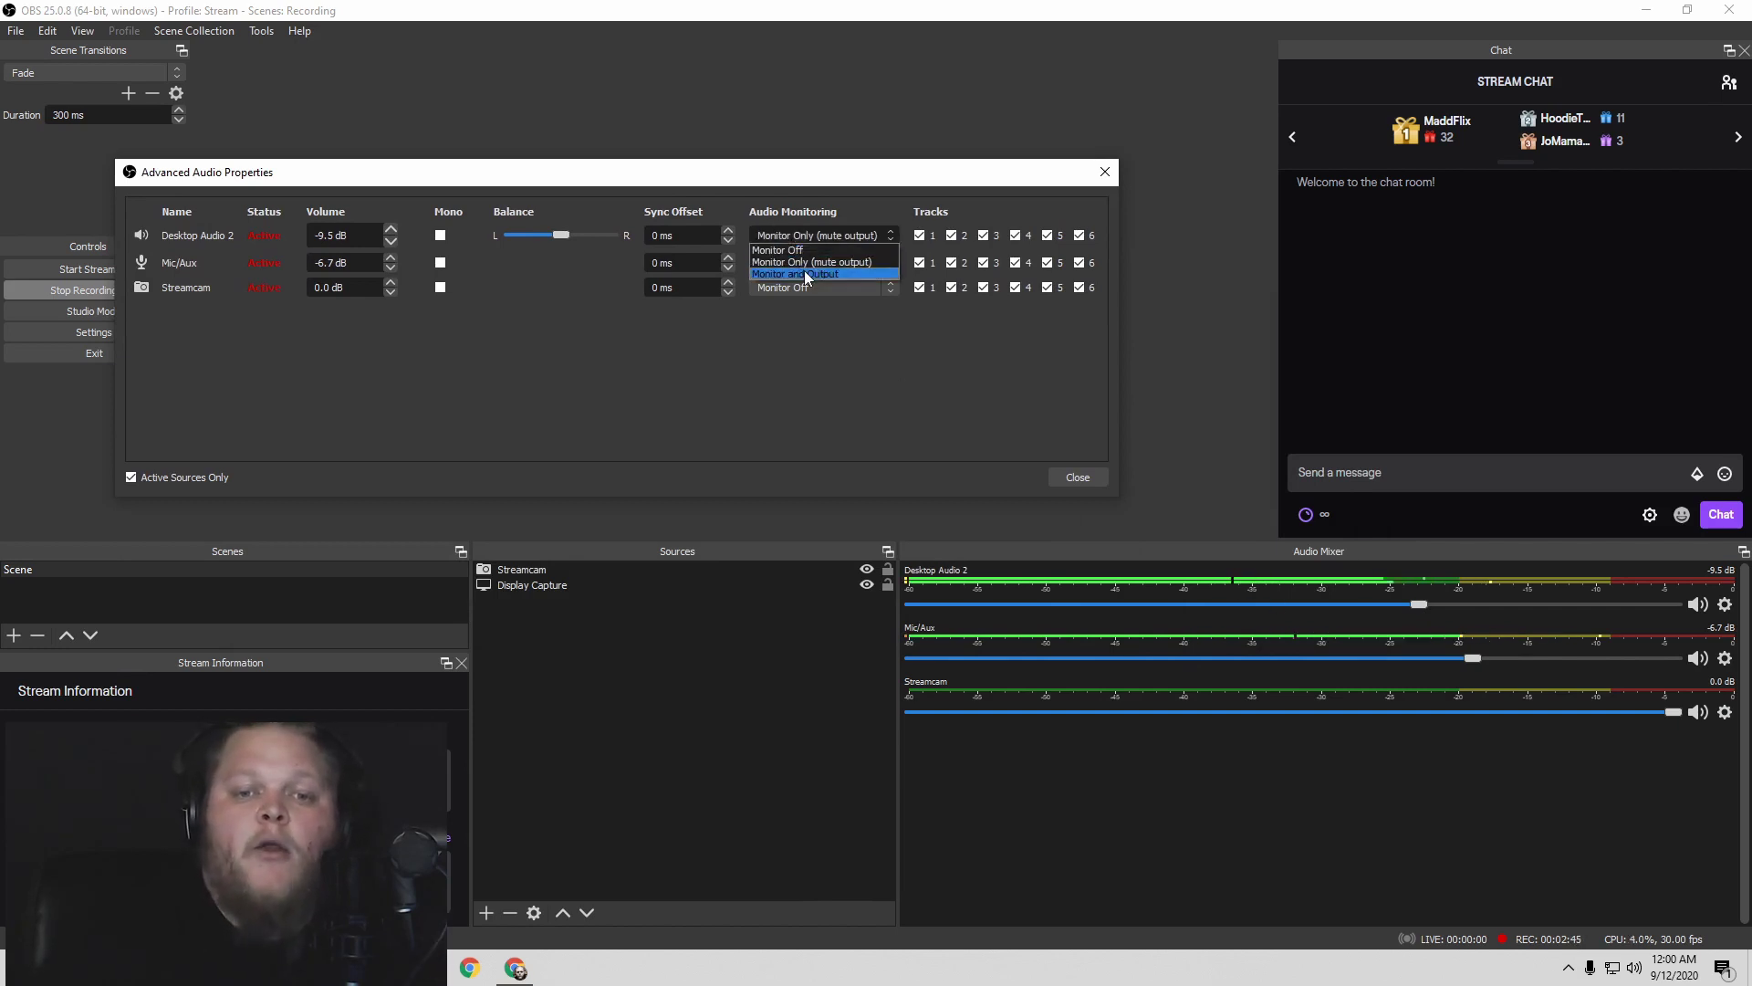
click(805, 274)
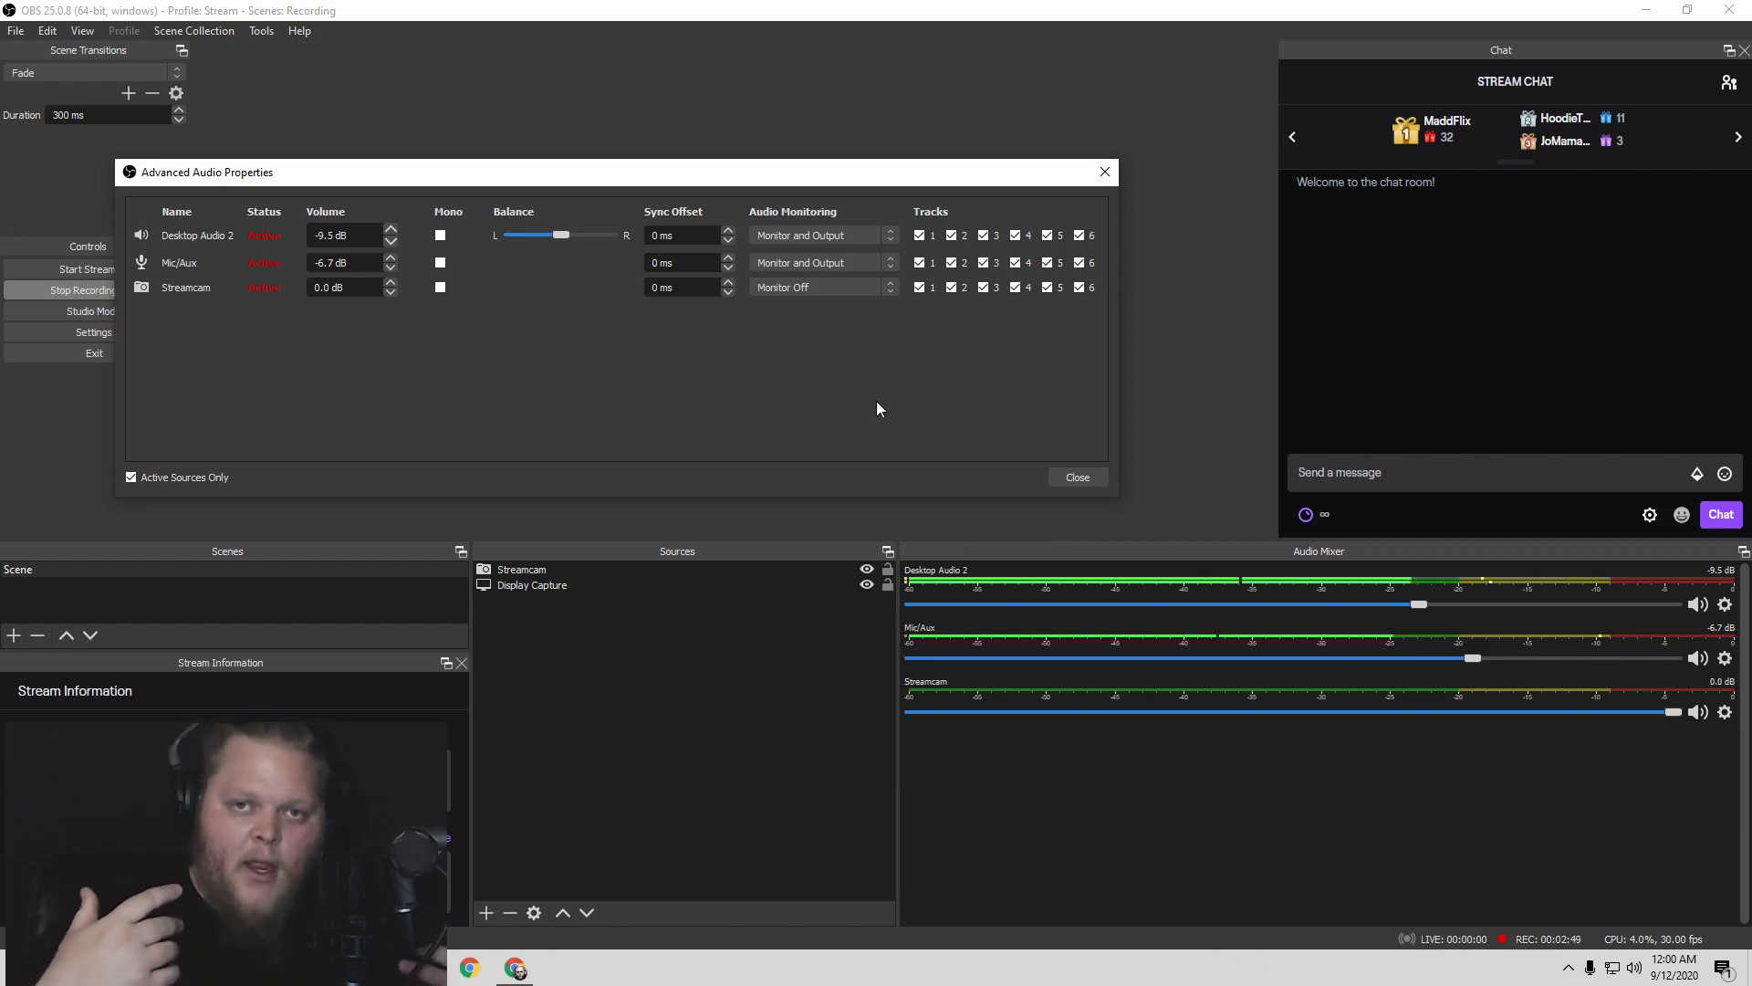
Set Desktop Audio 2 monitoring back to Monitor Off and close the advanced audio properties.
click(798, 237)
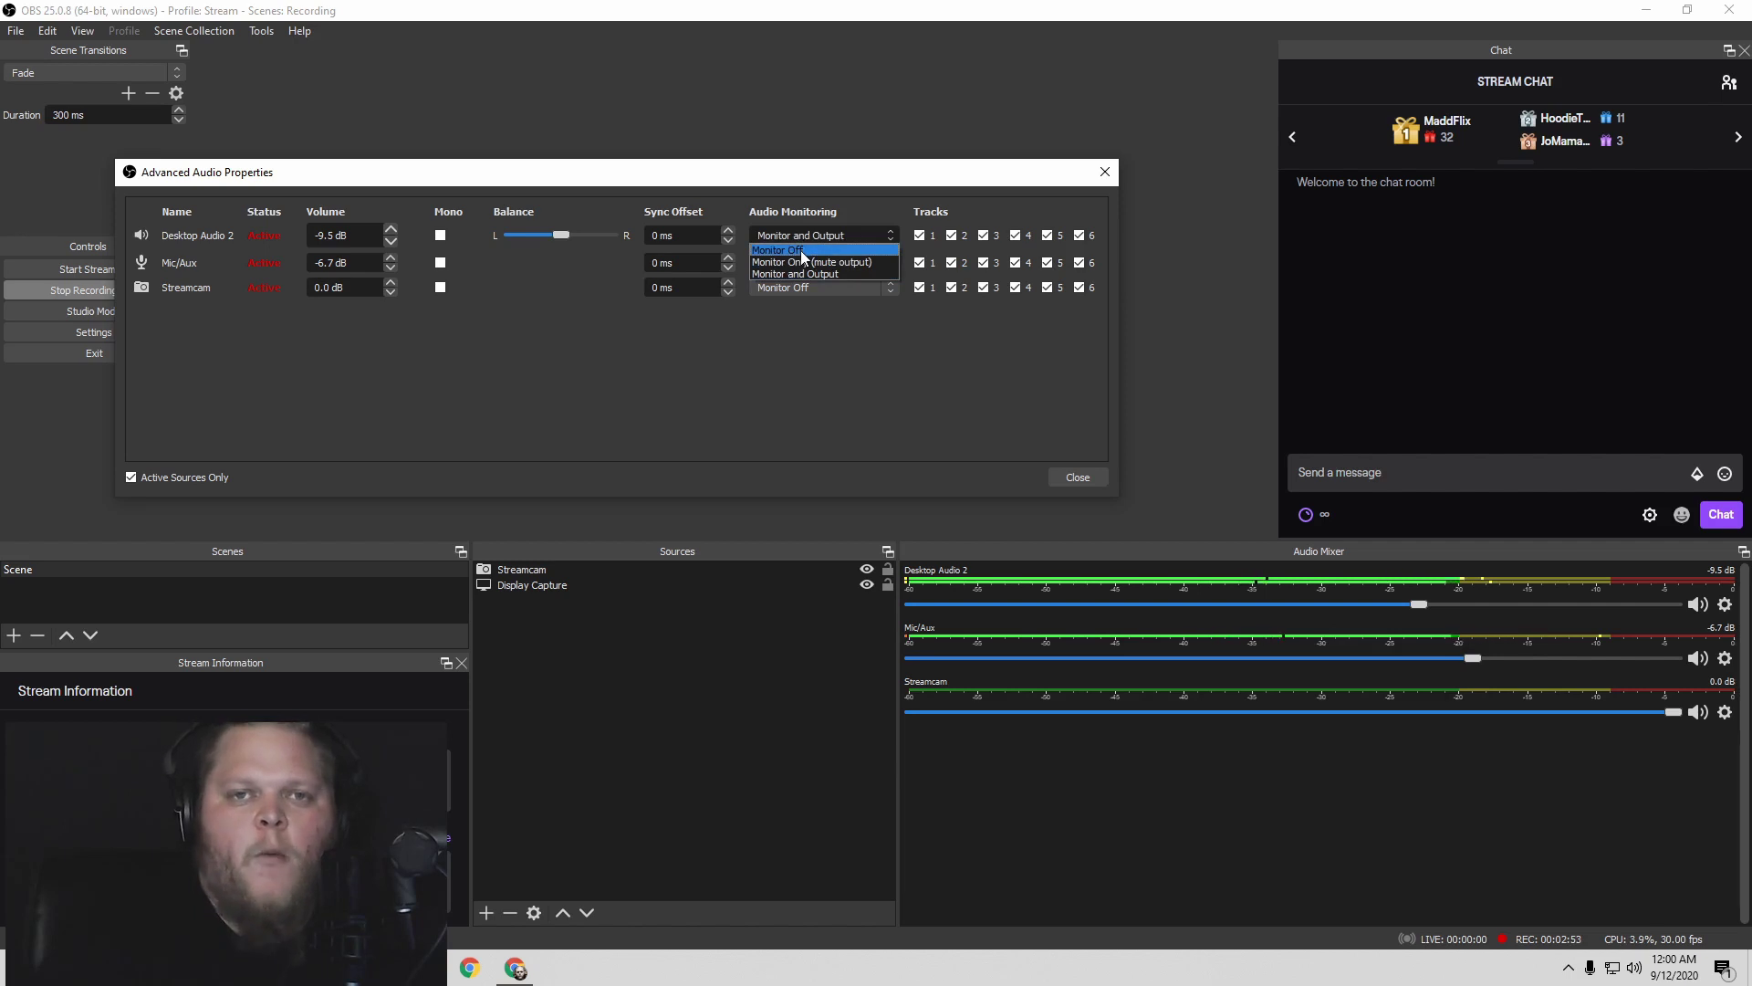
click(787, 252)
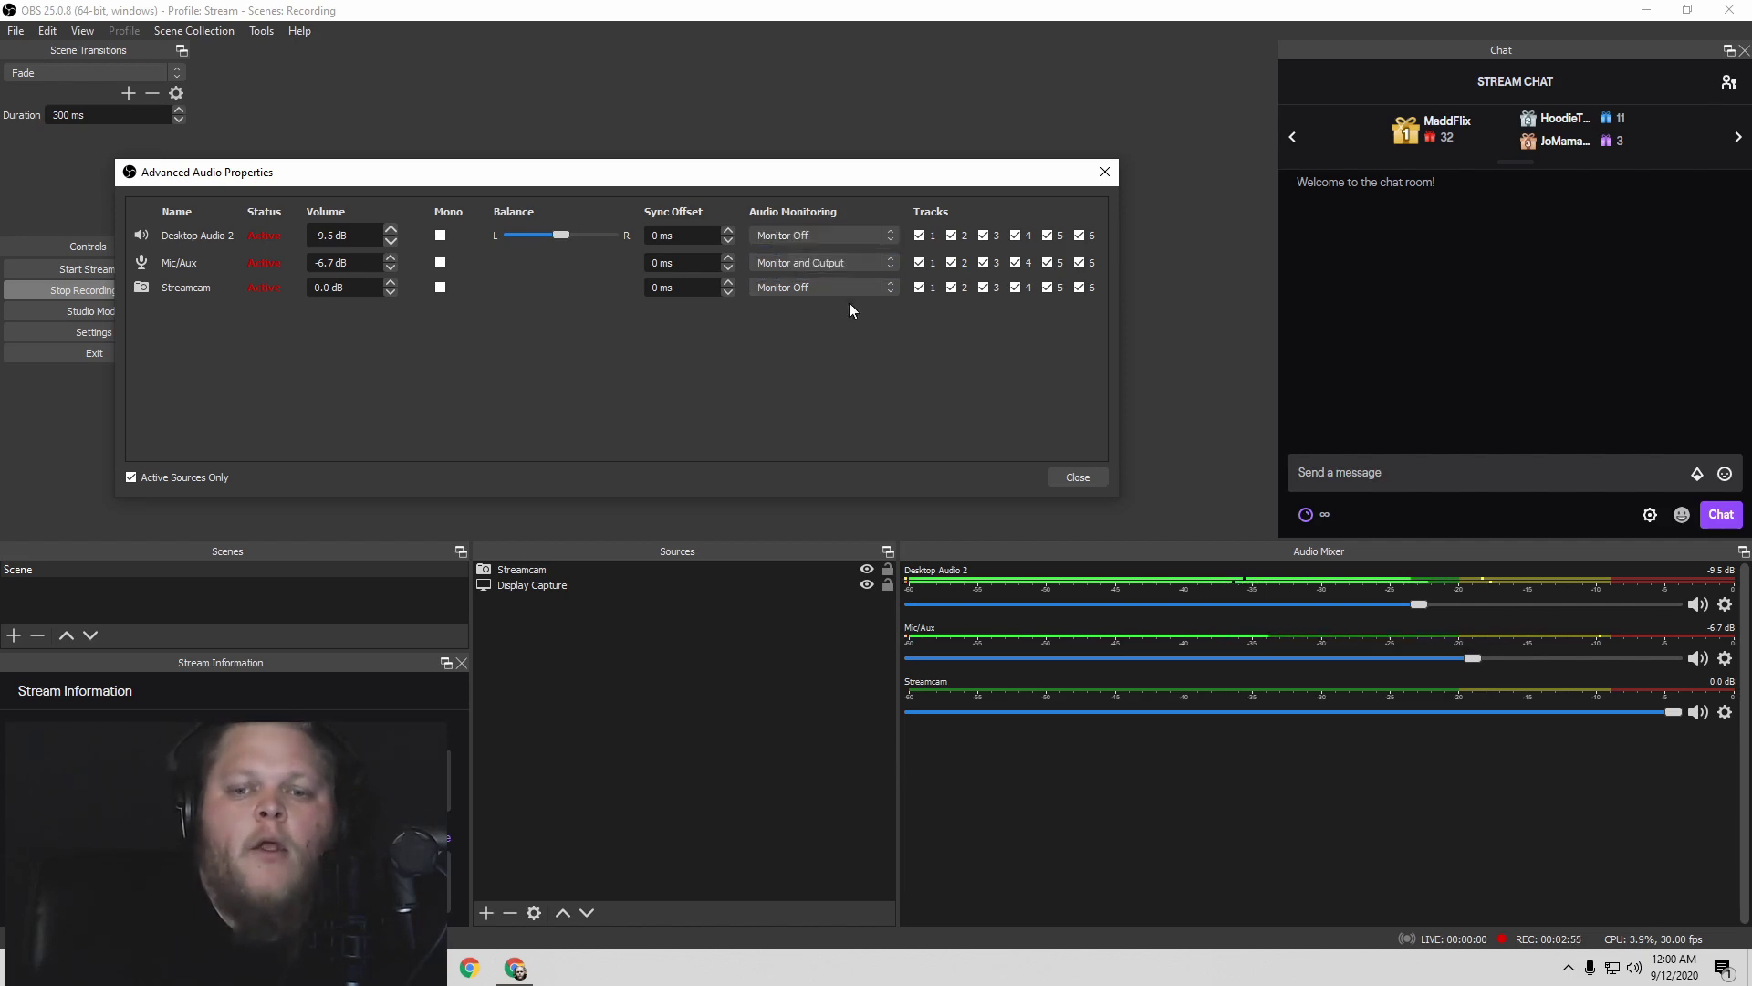
click(1052, 476)
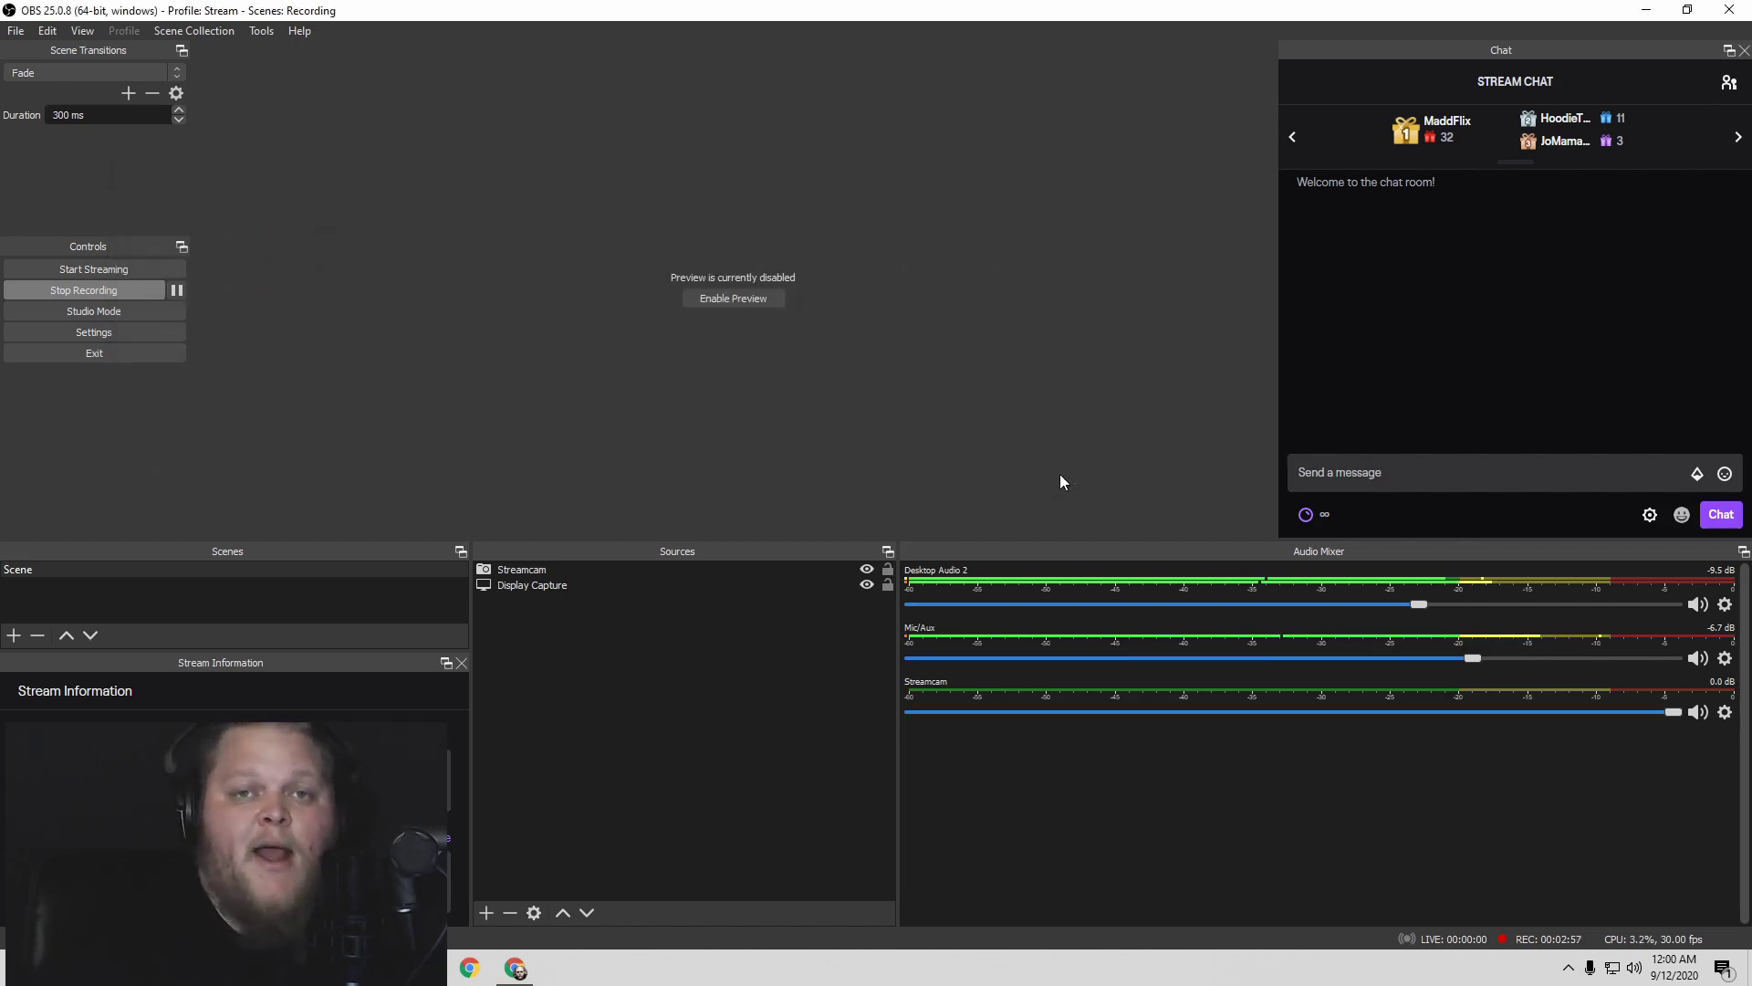
Switch to Spotify to pause the track, and minimize its window.
key(alt+Tab)
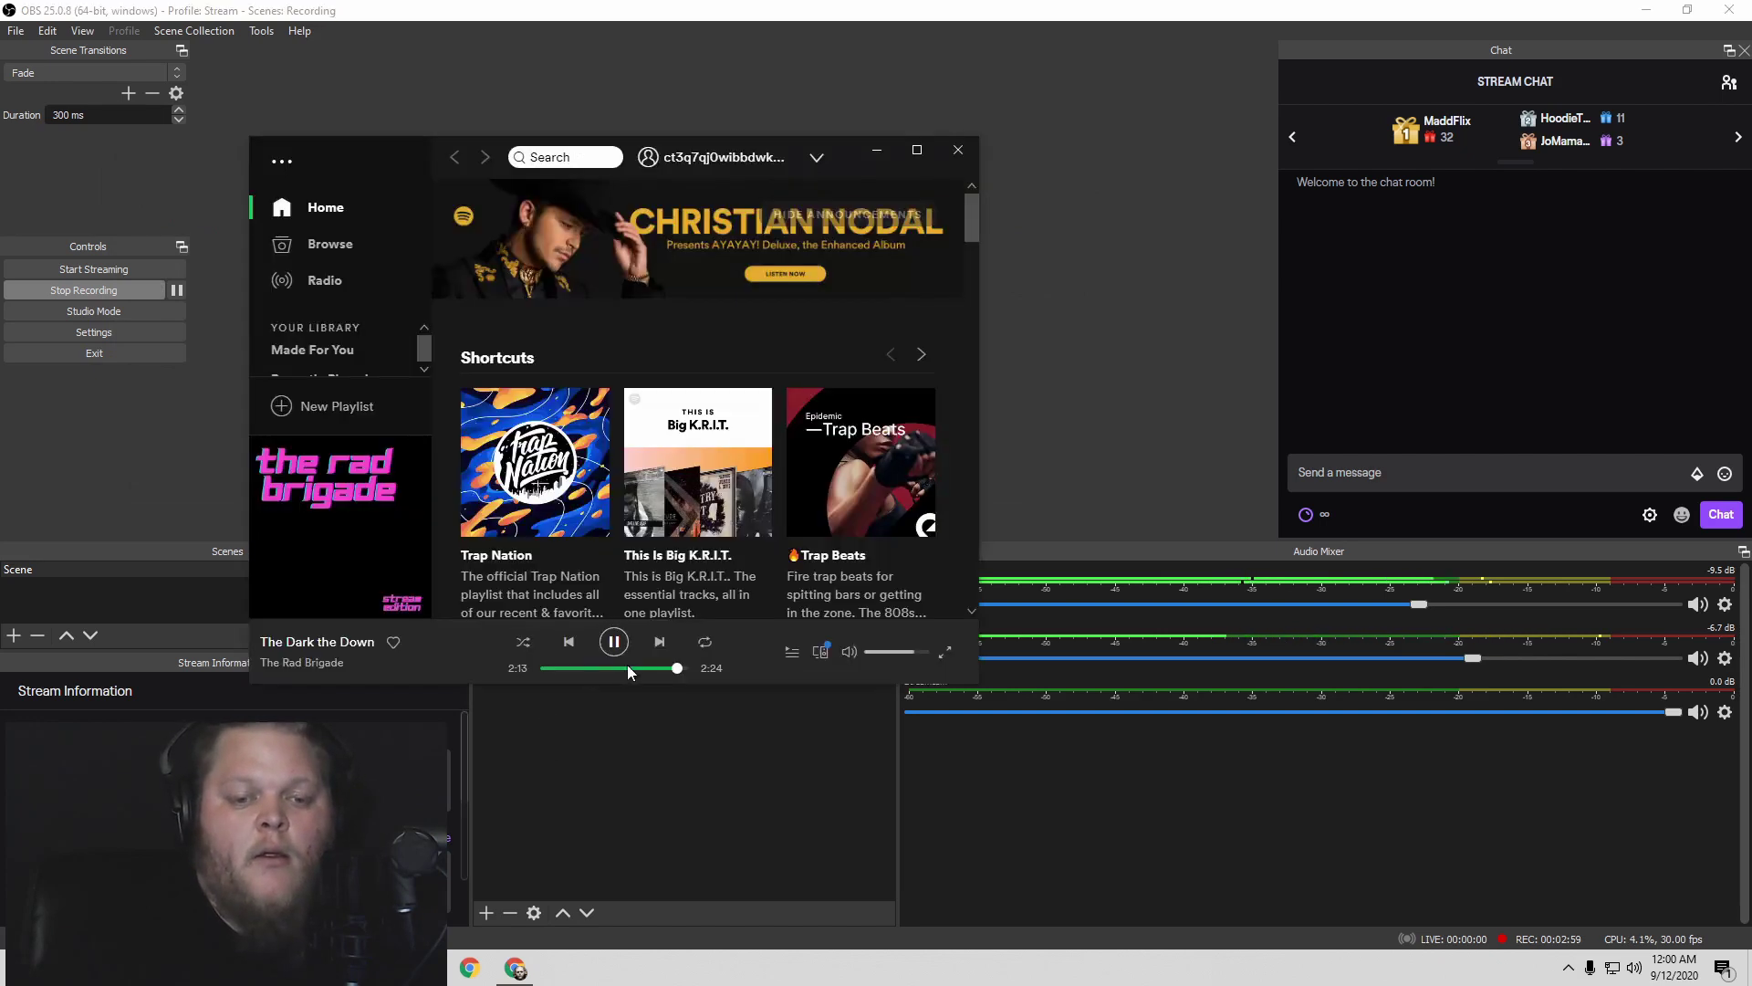
scroll(694, 502, down, 1)
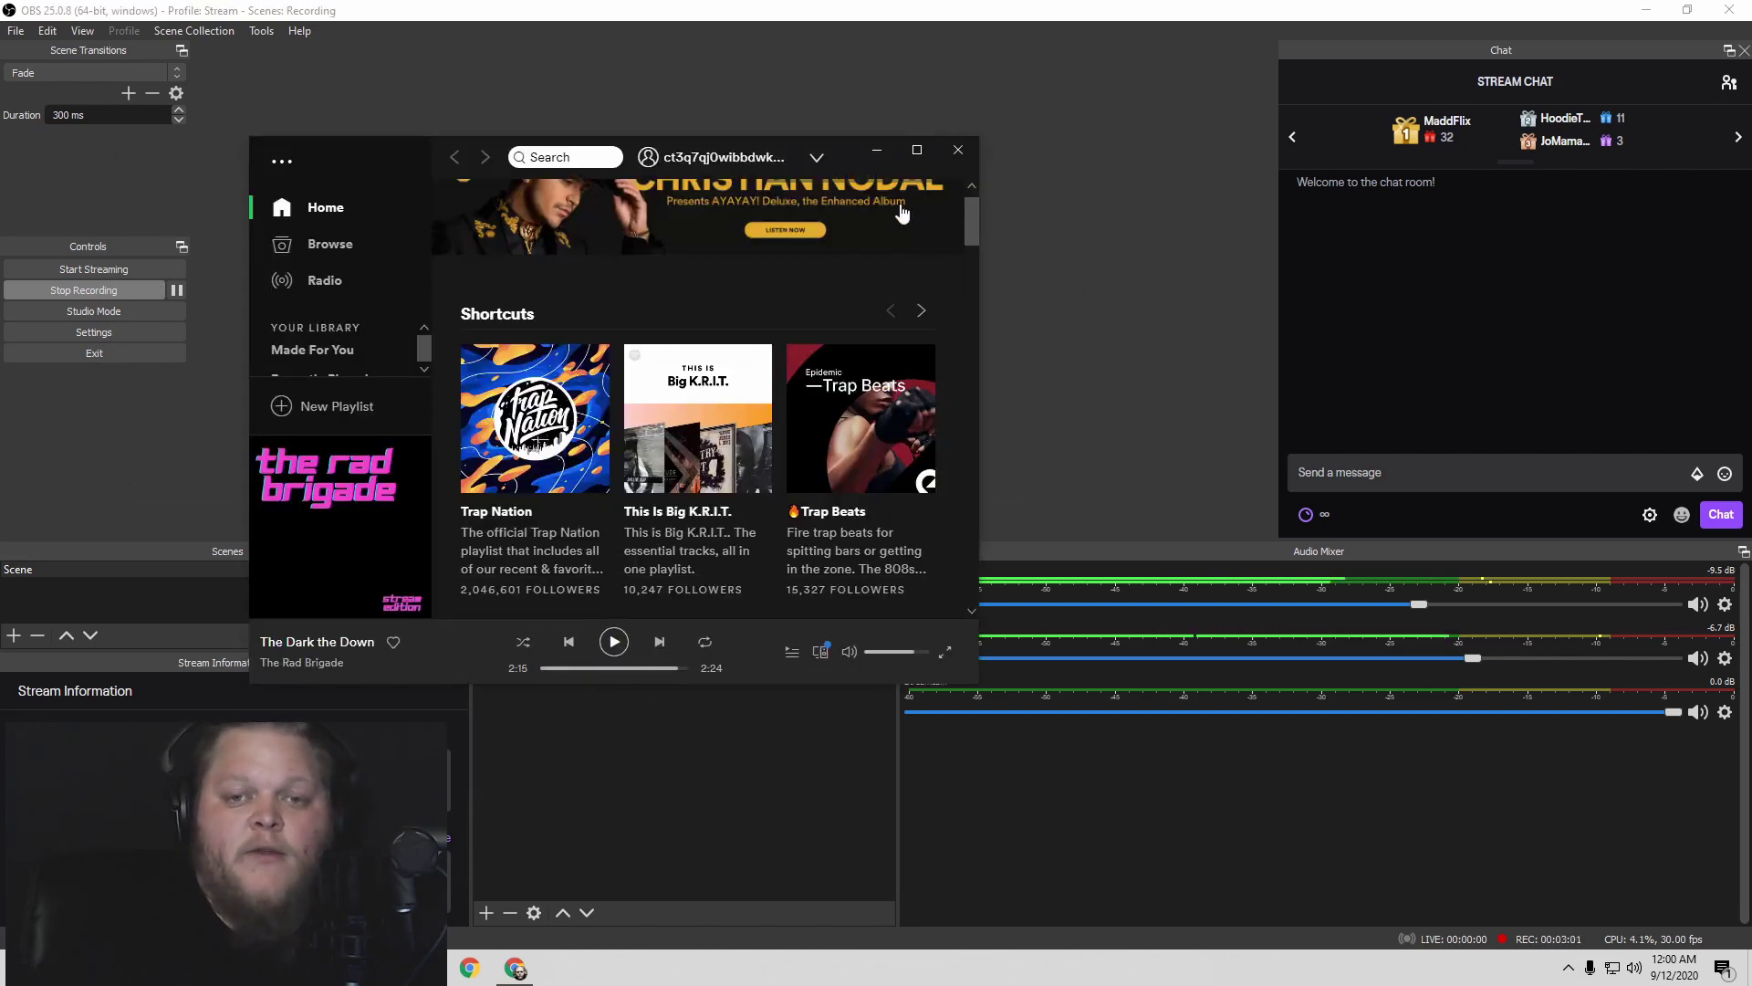
click(878, 149)
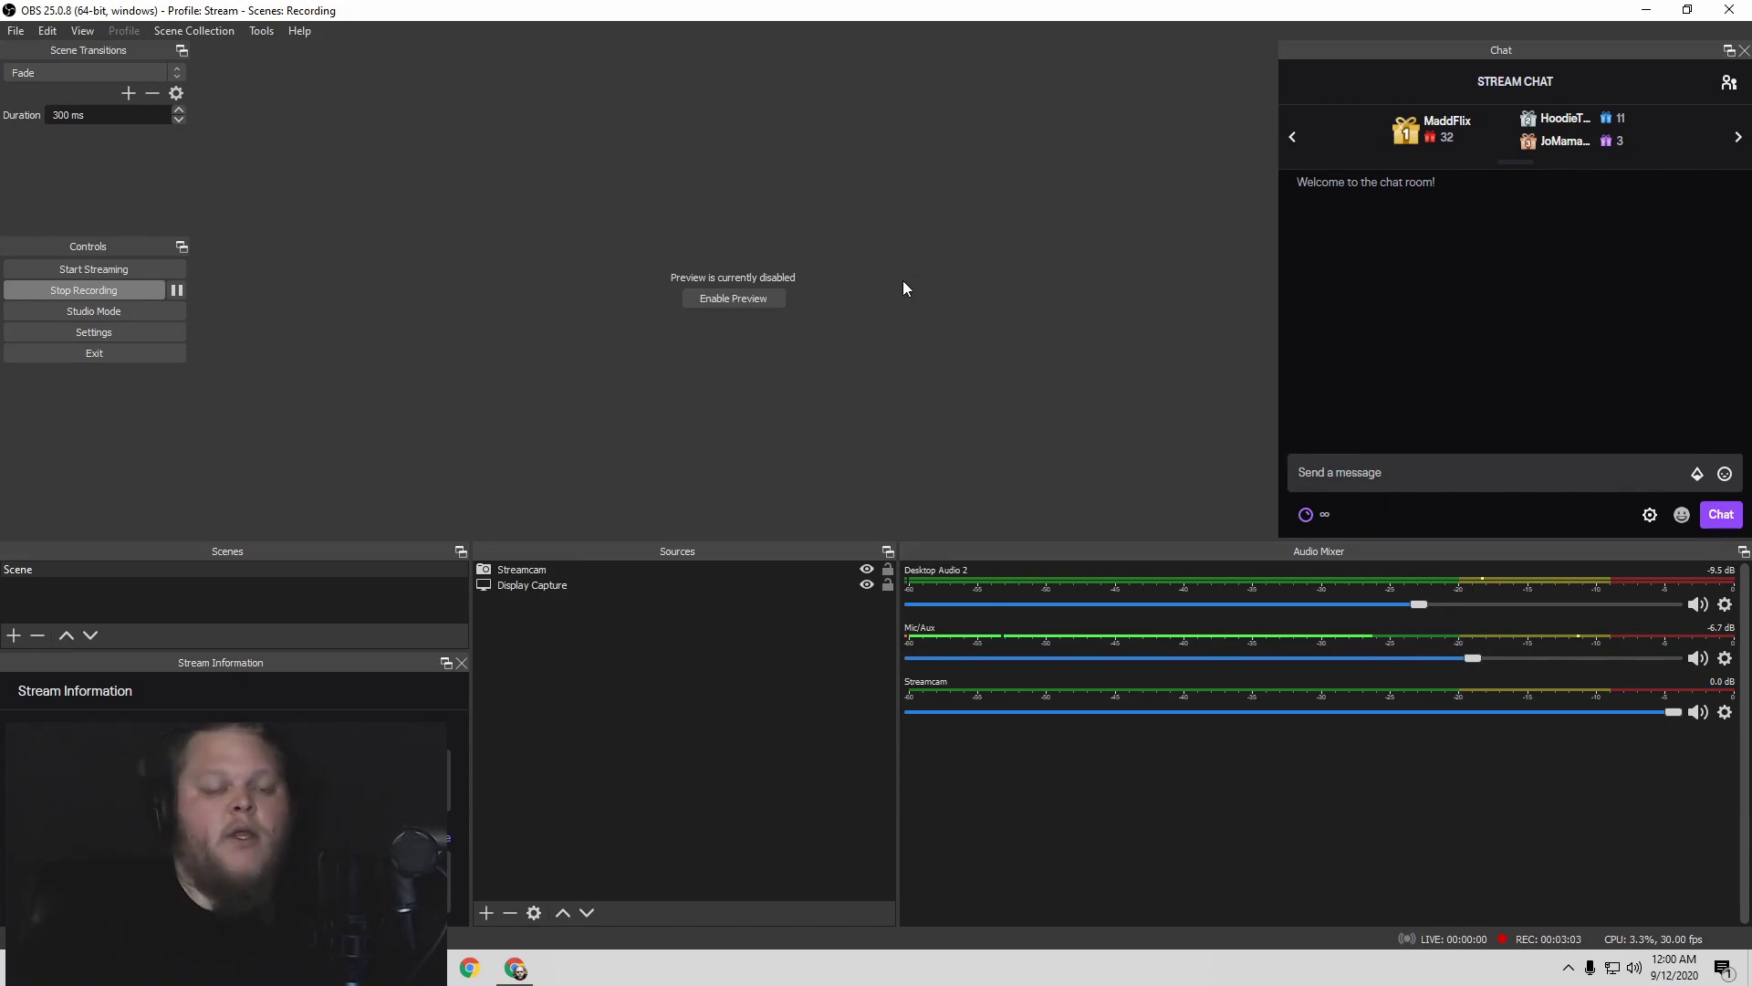